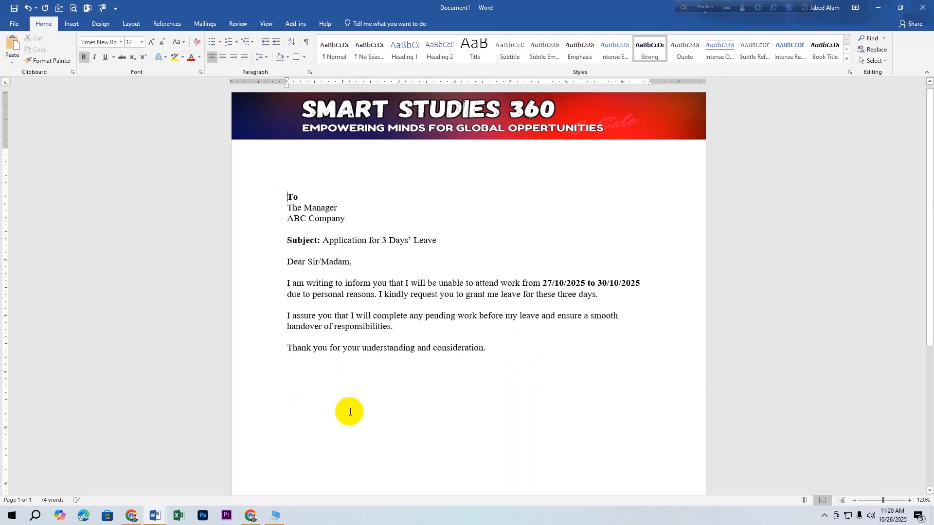
Start a new line after 'consideration.' and bring up the Insert Table size grid.
click(496, 352)
key(Return)
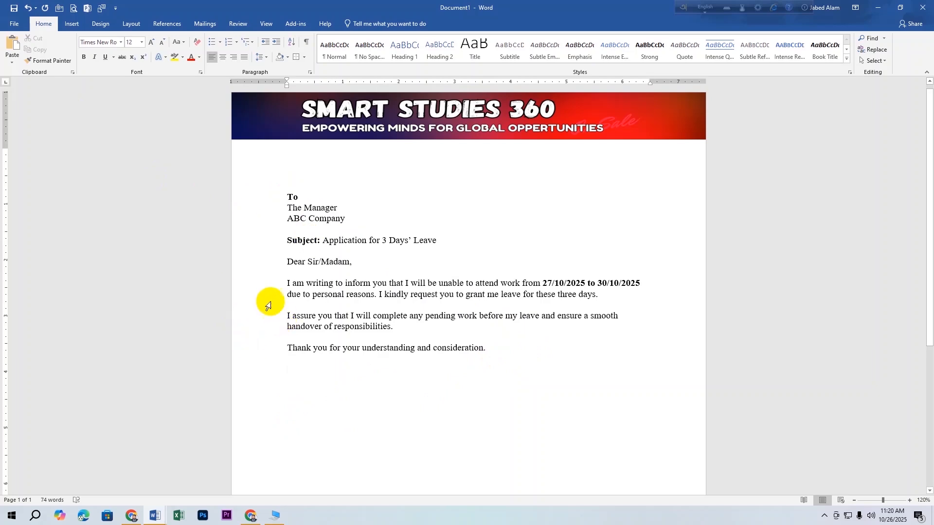
click(70, 23)
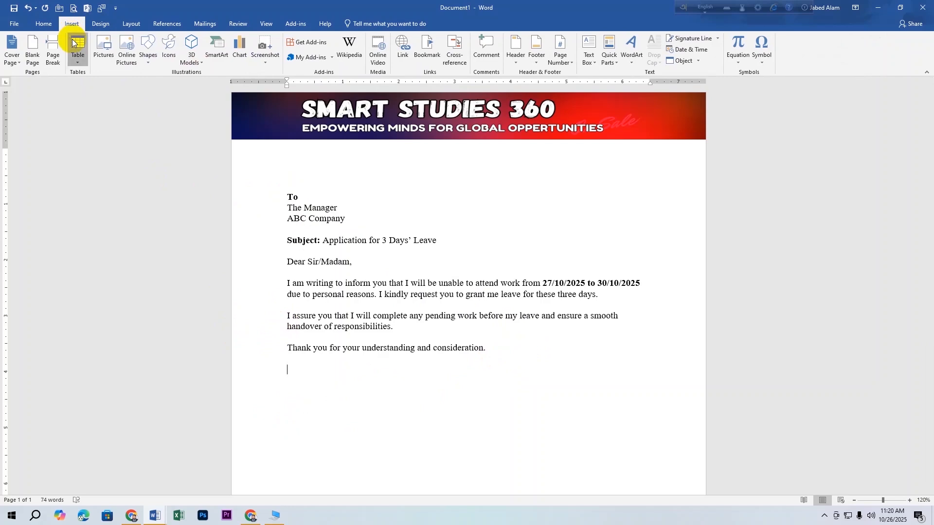
click(75, 42)
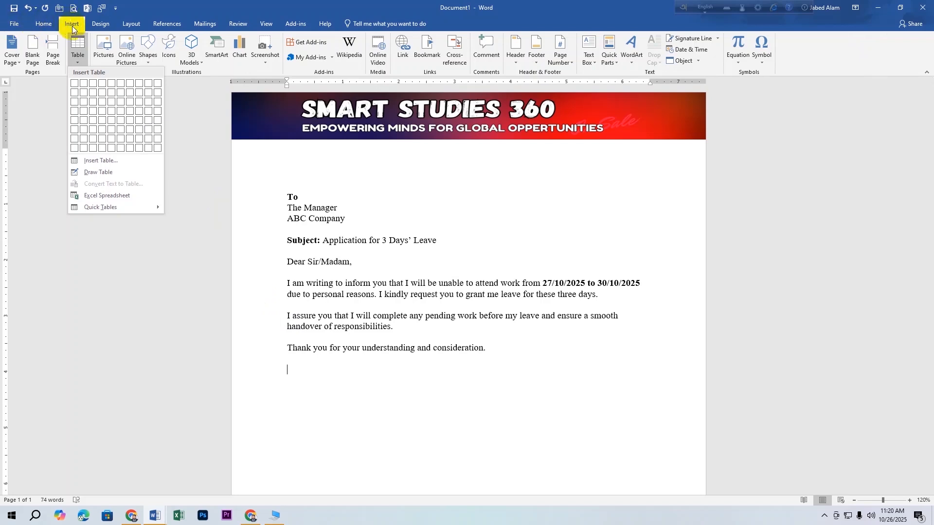
Insert a narrowed 1x4 table holding Your Sincerely, a blank row, the sender's name and Accounts Manager.
click(75, 112)
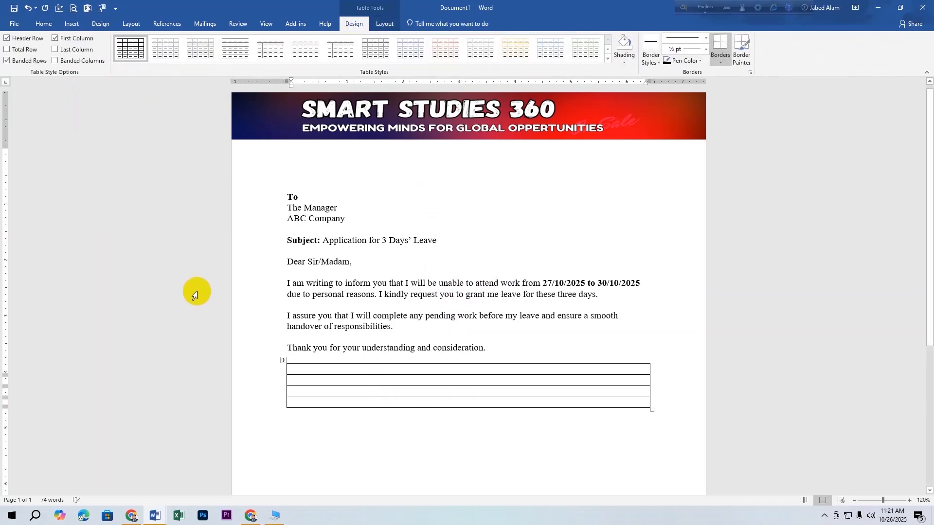
drag(651, 409, 470, 475)
scroll(529, 383, down, 2)
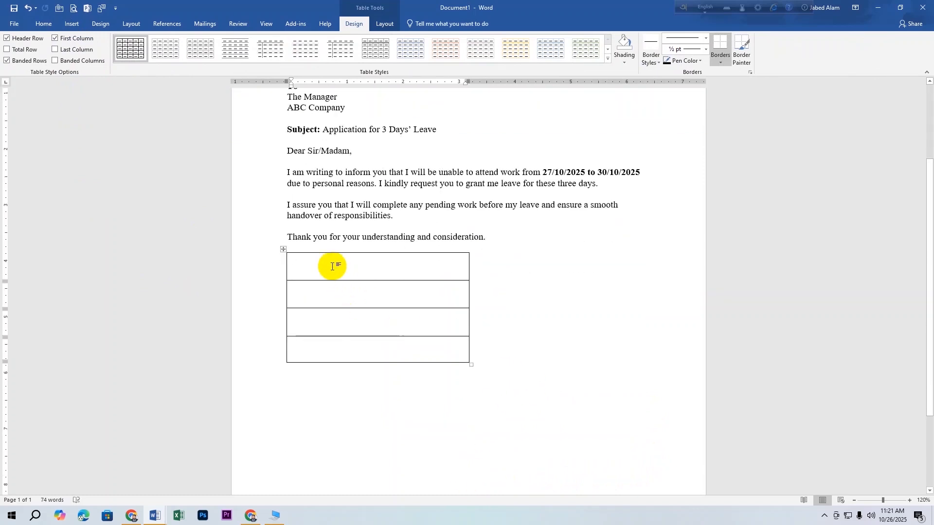
text(Yo)
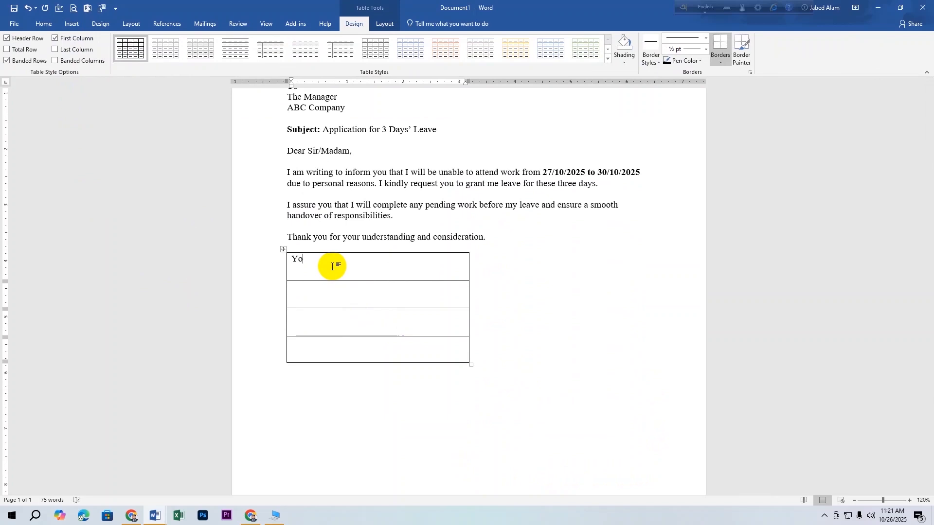
text(ur )
text(Sincer)
text(ely  )
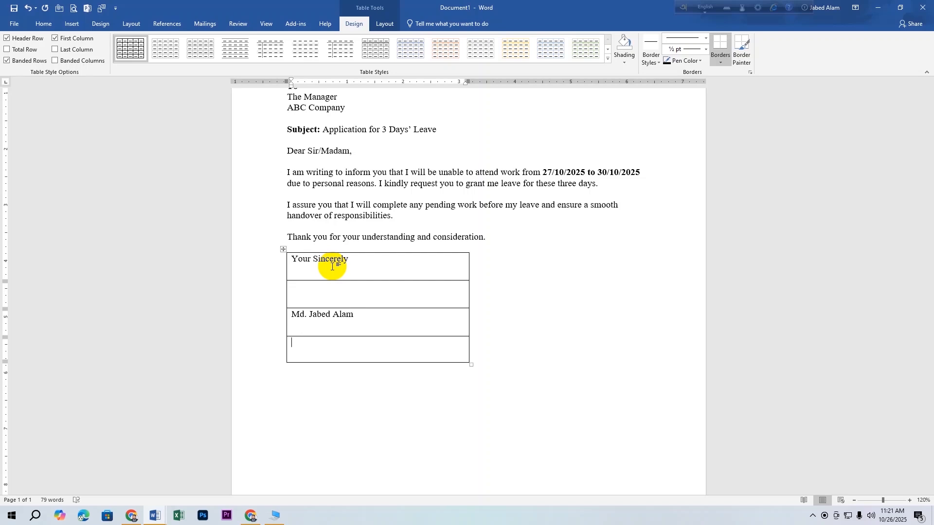
text(Accounts Manager)
Remove the signature table's outside borders.
click(44, 25)
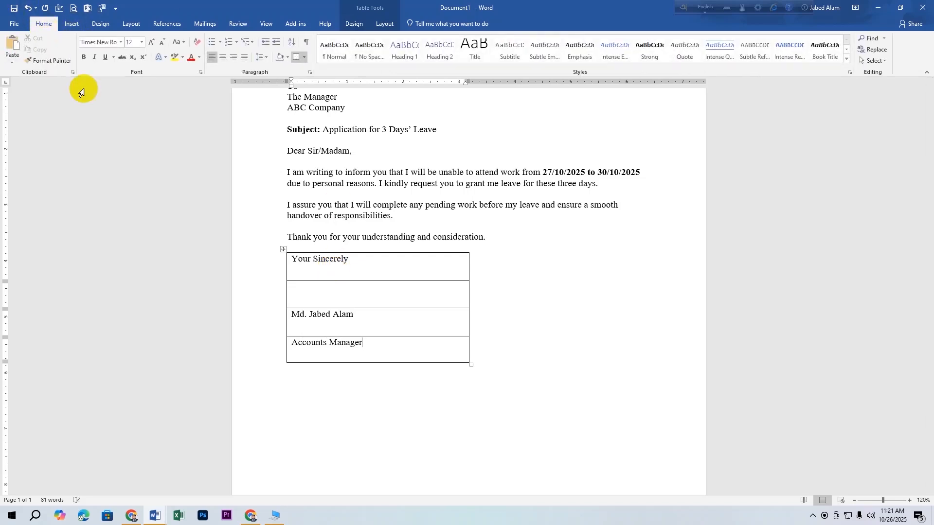
click(283, 249)
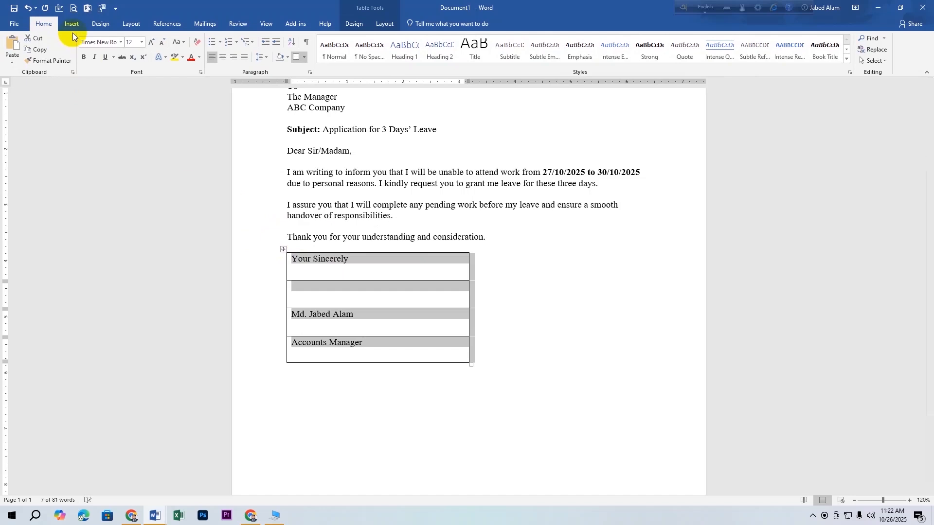
click(303, 58)
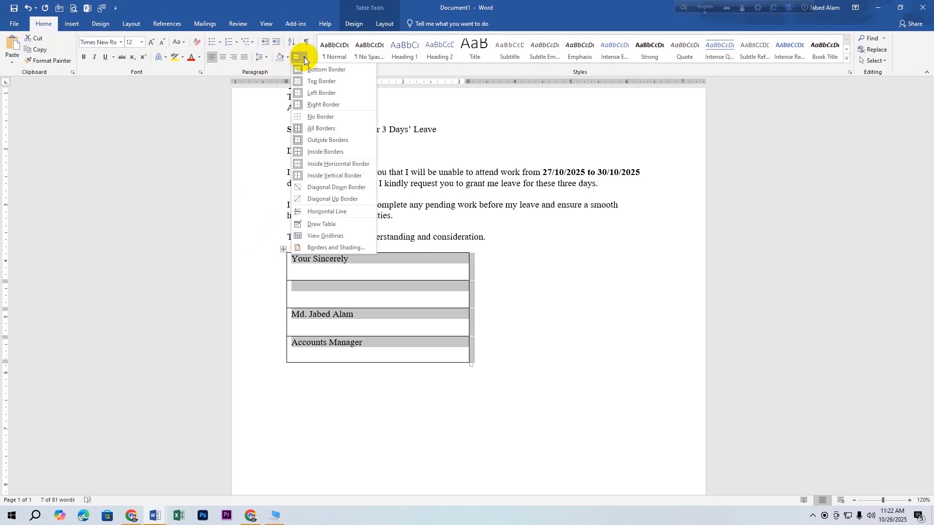
click(345, 140)
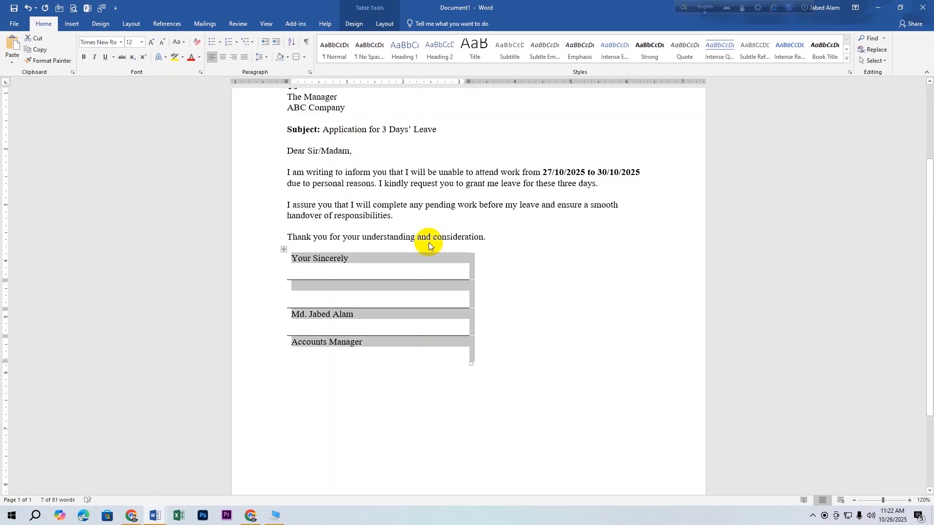
click(530, 331)
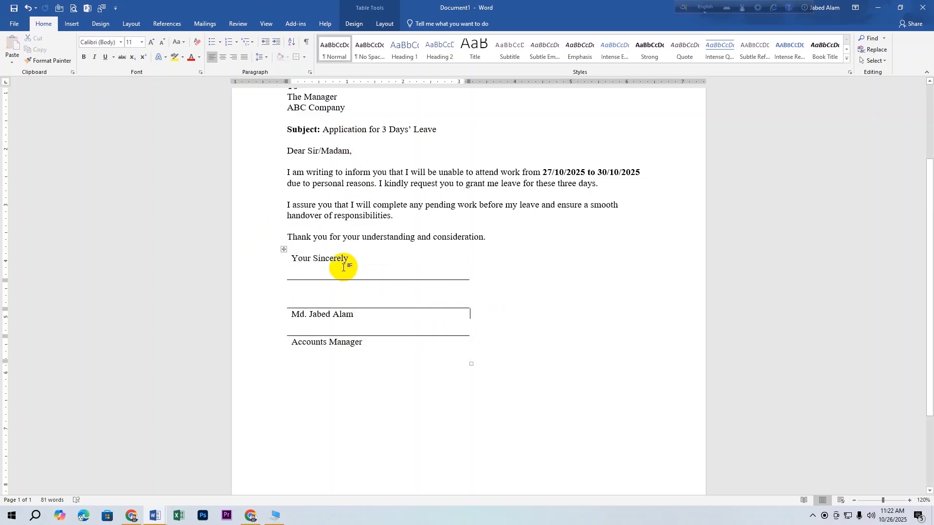
click(283, 250)
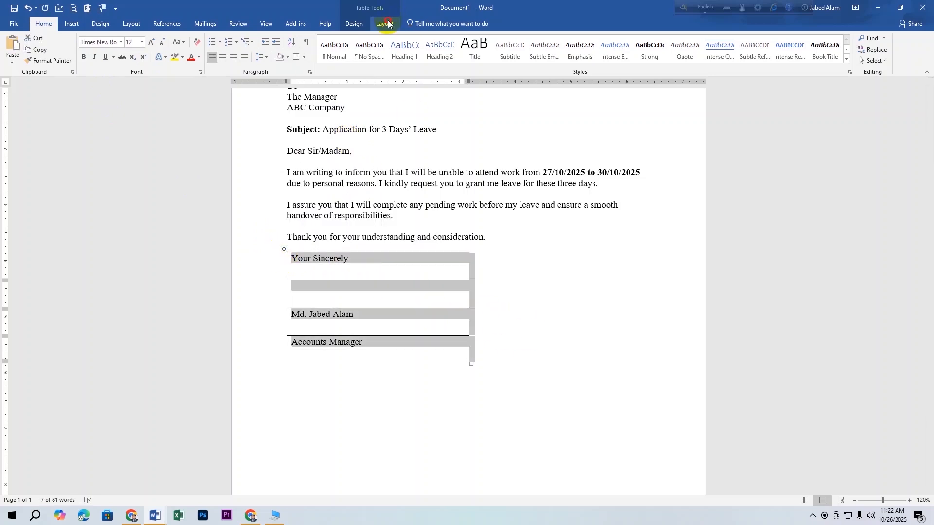
Erase the row partitions, merging Your Sincerely with the blank row and the name with Accounts Manager.
click(385, 24)
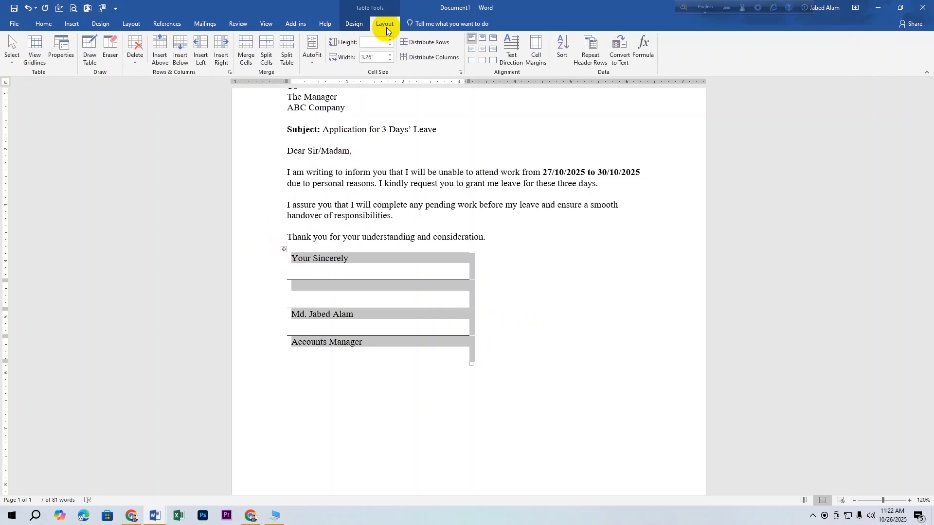
click(110, 51)
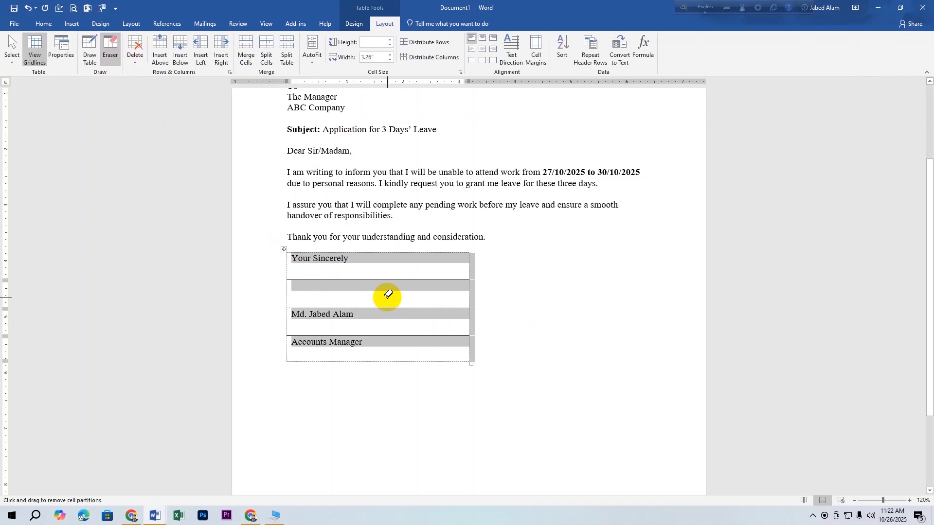
click(385, 279)
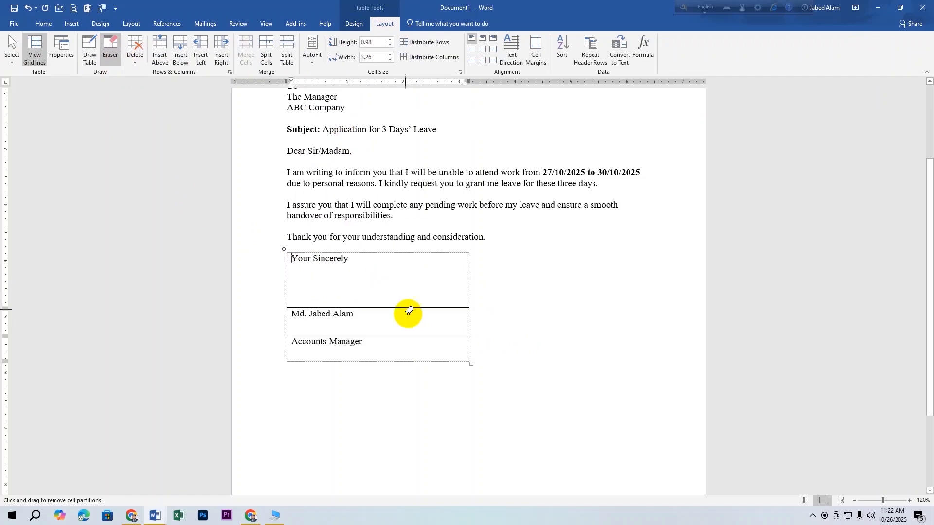
click(394, 333)
key(Escape)
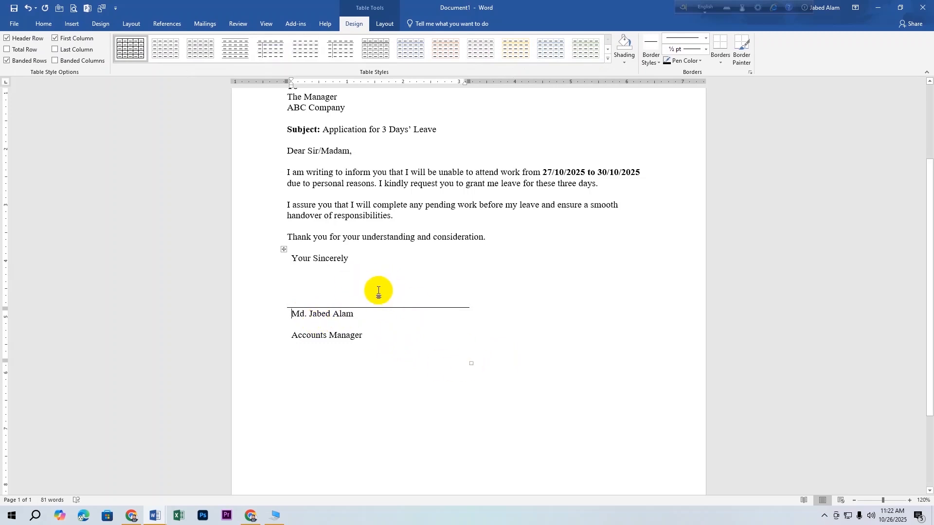
click(363, 289)
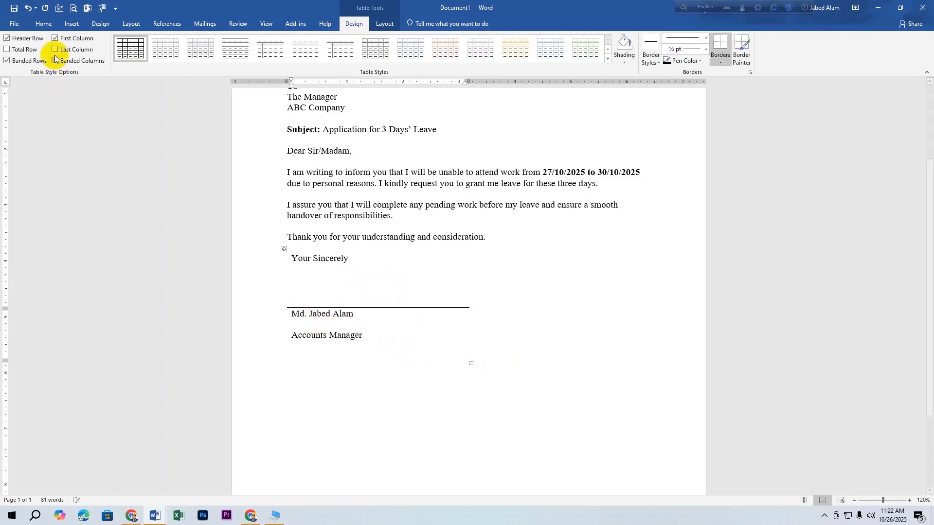
click(69, 24)
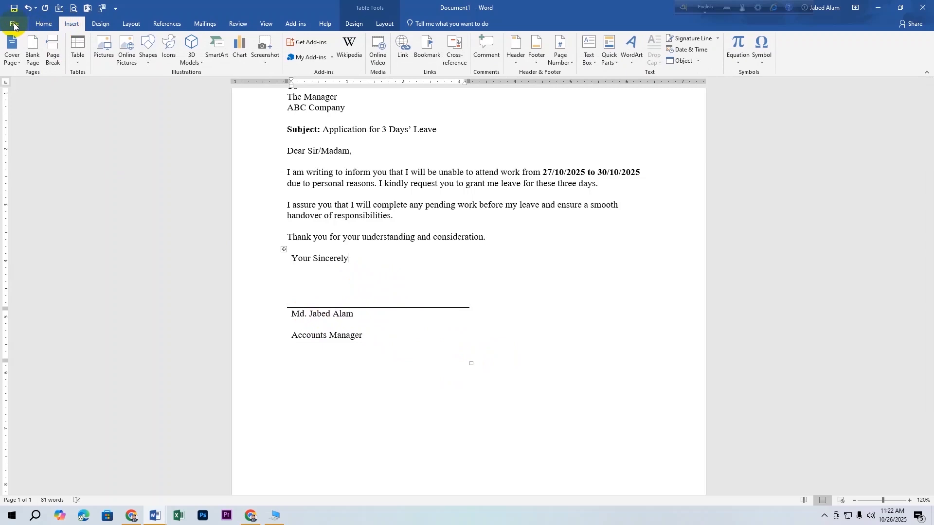
Insert the WhatsApp Image (2).jpeg signature photo from the Downloads folder.
click(100, 49)
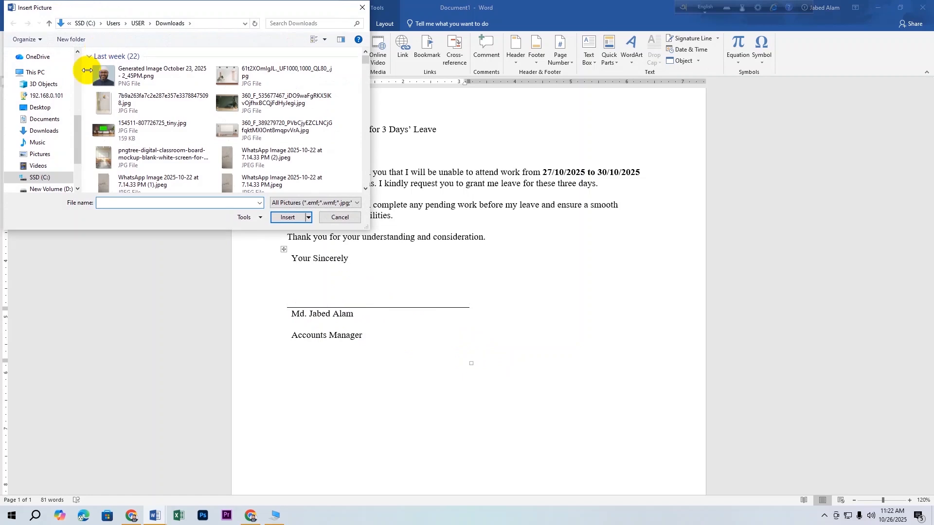
drag(77, 127, 80, 109)
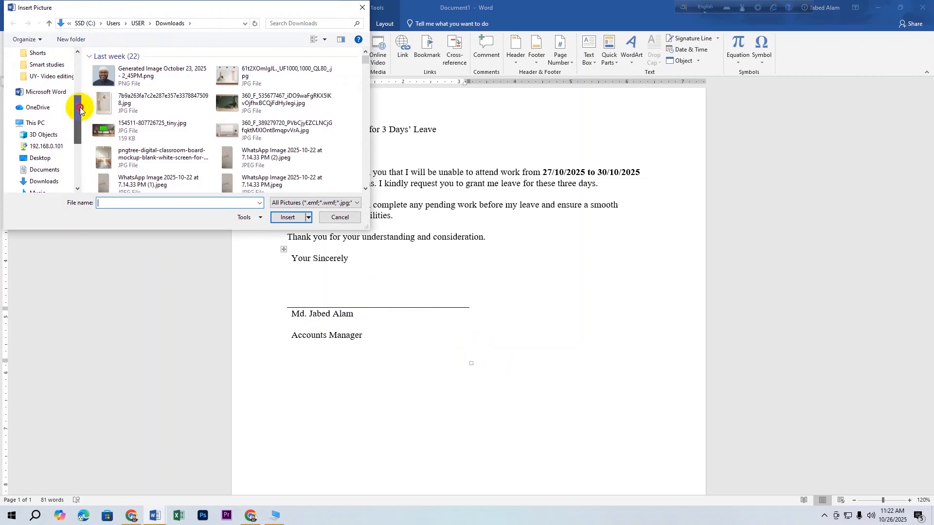
drag(80, 107, 78, 61)
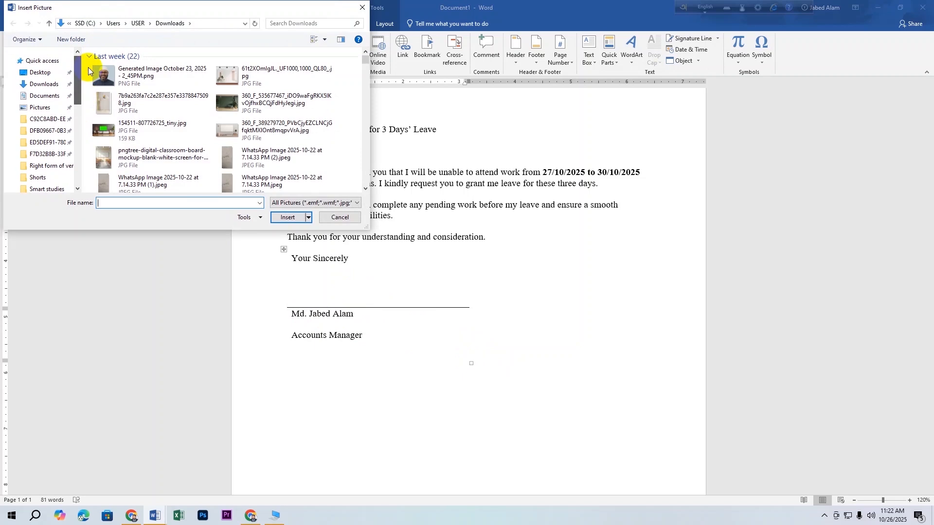
click(51, 85)
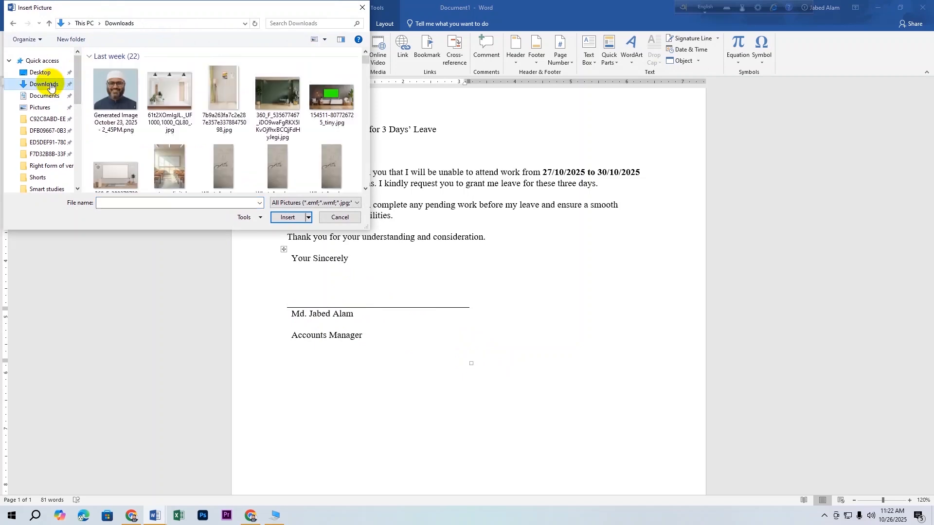
click(220, 166)
click(281, 220)
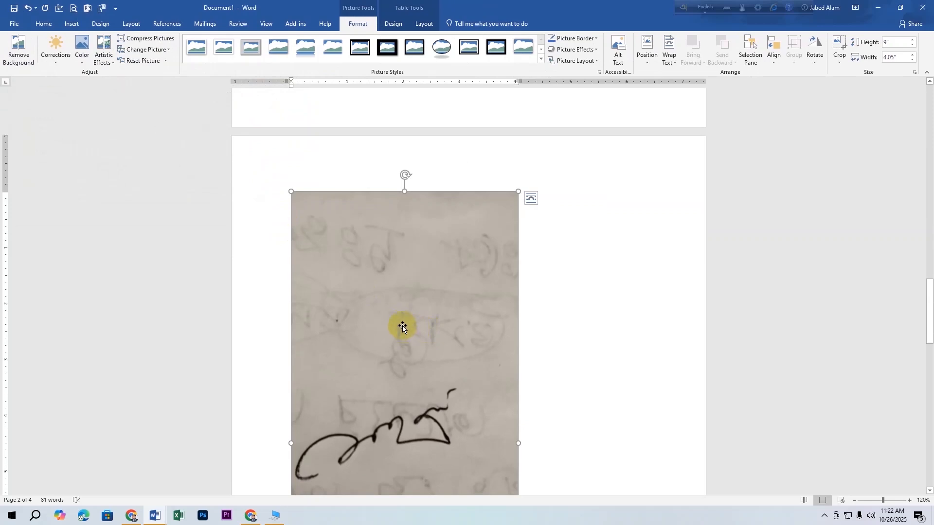
Set the photo to In Front of Text, shrink it to about 6.44 x 2.9 inches, and place it beside the signature block.
right_click(402, 326)
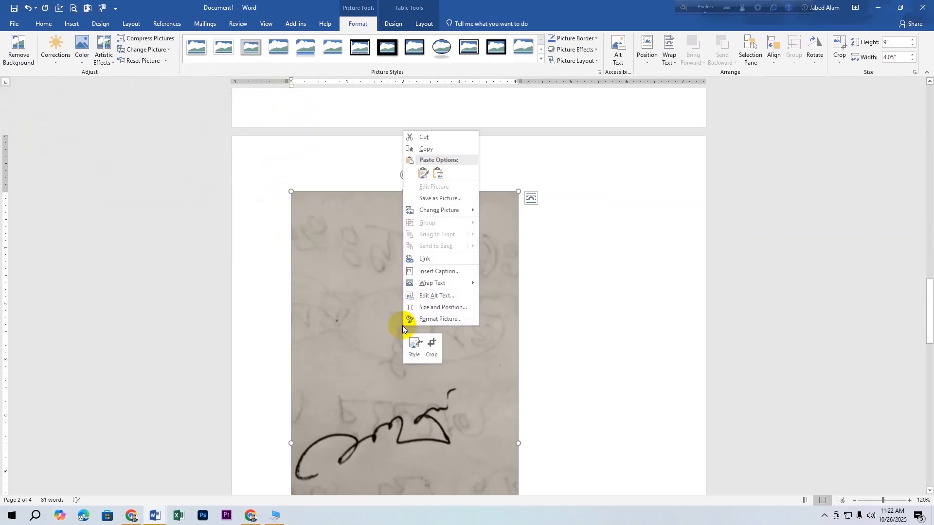
mouse_move(427, 287)
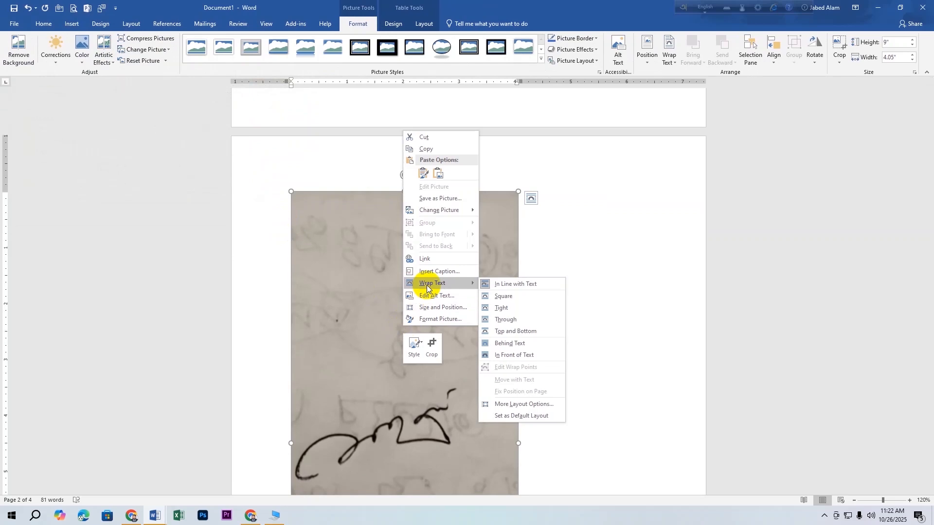
click(497, 285)
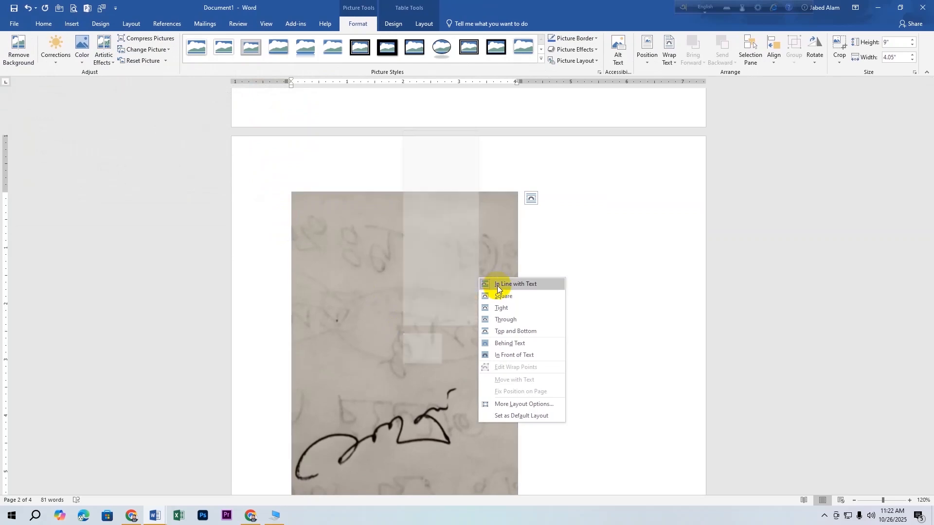
click(508, 354)
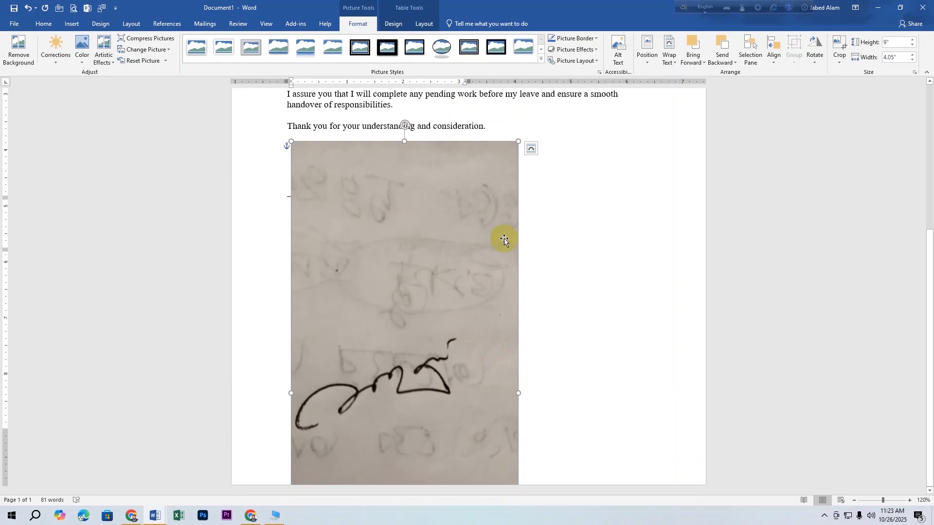
drag(519, 141, 436, 282)
mouse_move(356, 371)
mouse_down()
mouse_move(539, 242)
mouse_move(569, 193)
mouse_up()
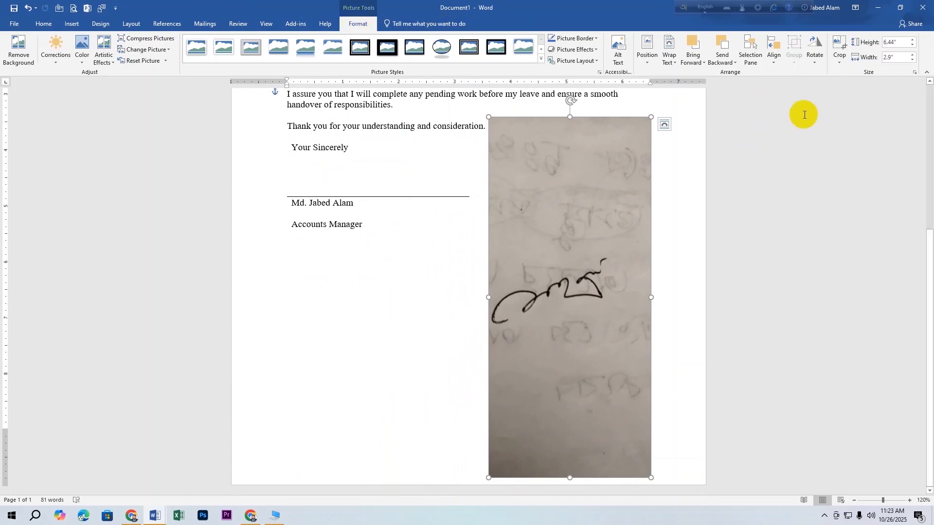
Crop away the top and bottom of the signature photo.
click(838, 60)
click(850, 74)
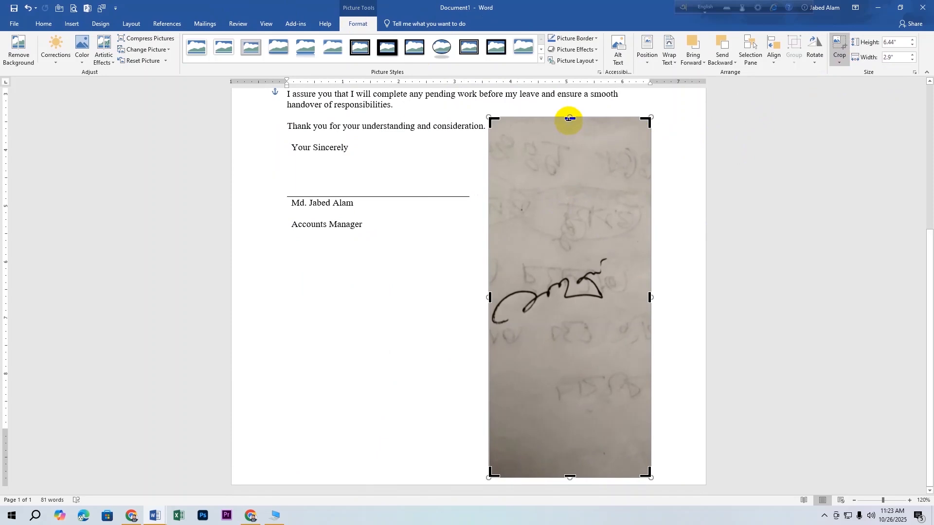
drag(567, 118, 560, 248)
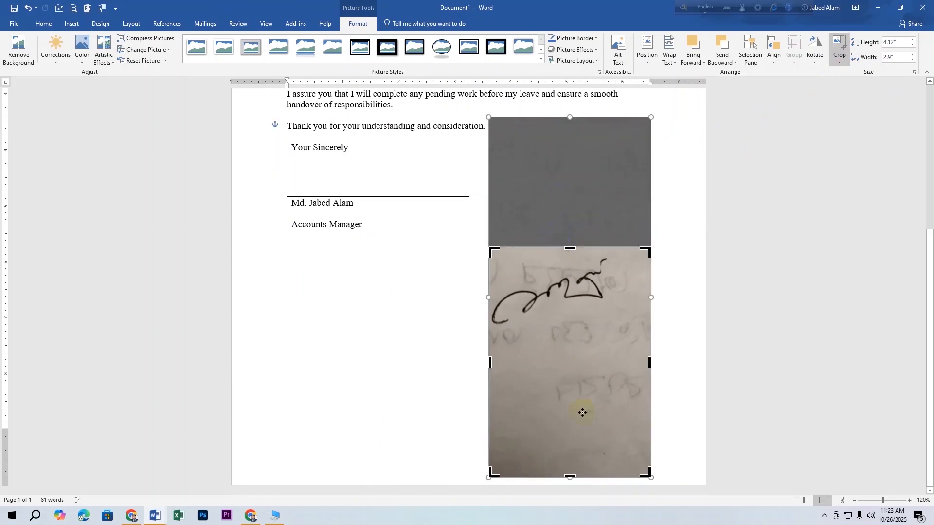
drag(568, 476, 569, 338)
click(685, 366)
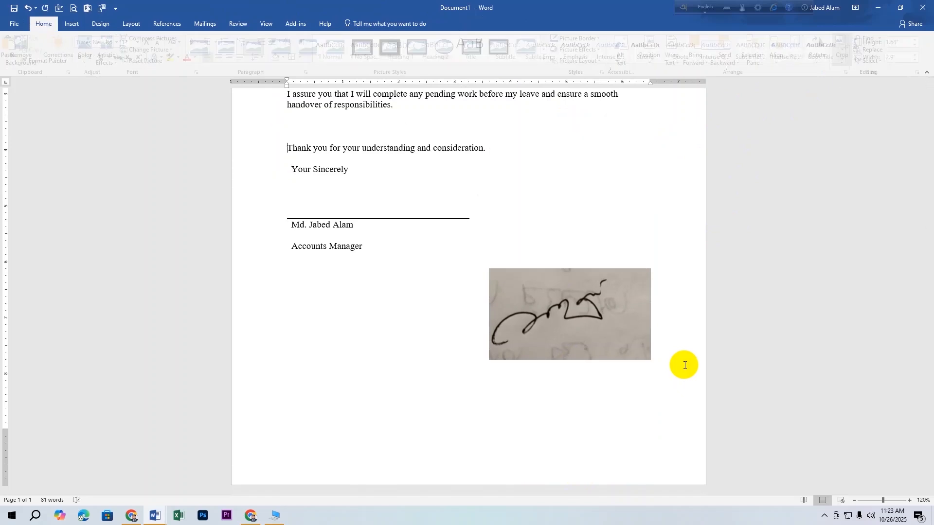
click(620, 328)
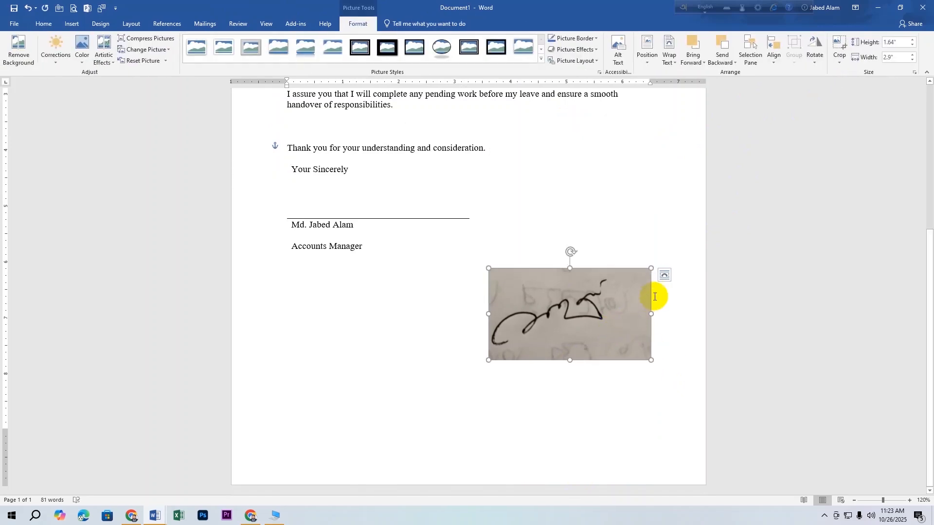
Trim the empty right side and a little more top and bottom, leaving a 2.32 x 1.3 inch strip.
click(837, 60)
click(852, 73)
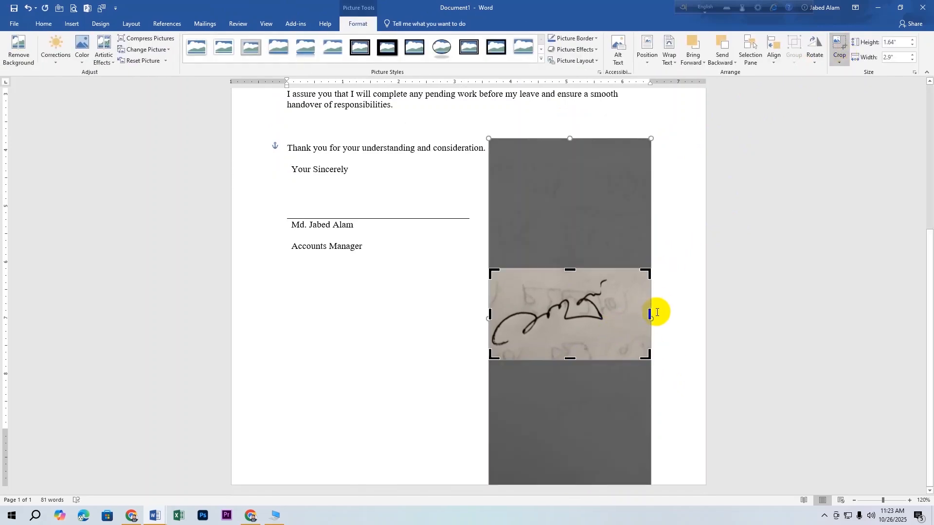
drag(652, 315, 620, 322)
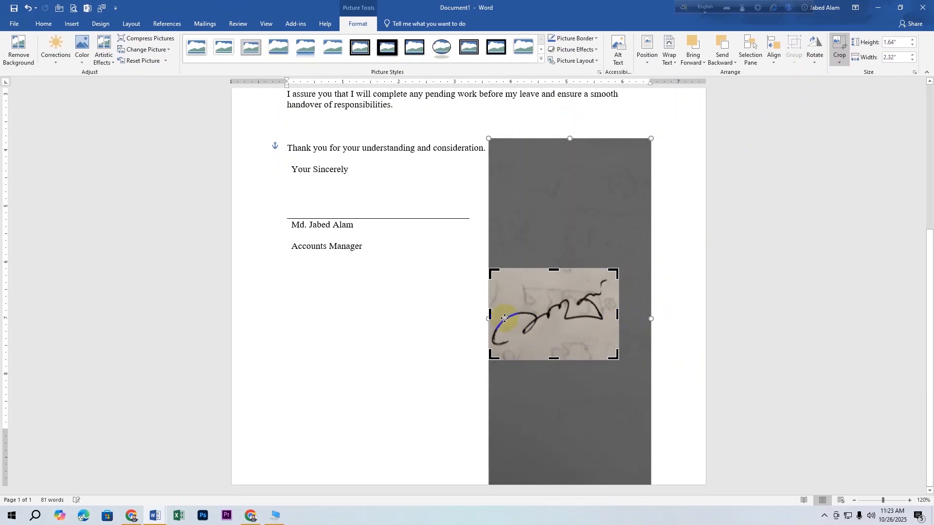
drag(557, 268, 557, 276)
drag(551, 360, 552, 347)
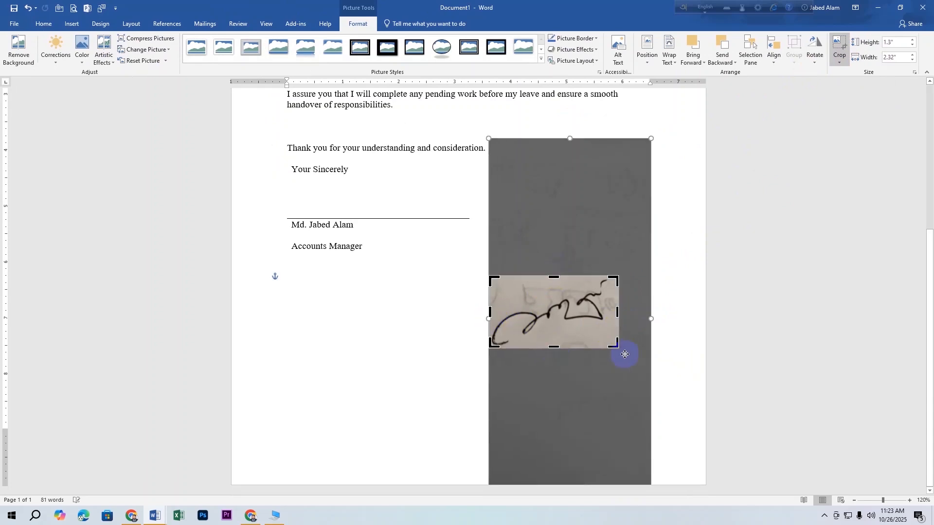
click(627, 353)
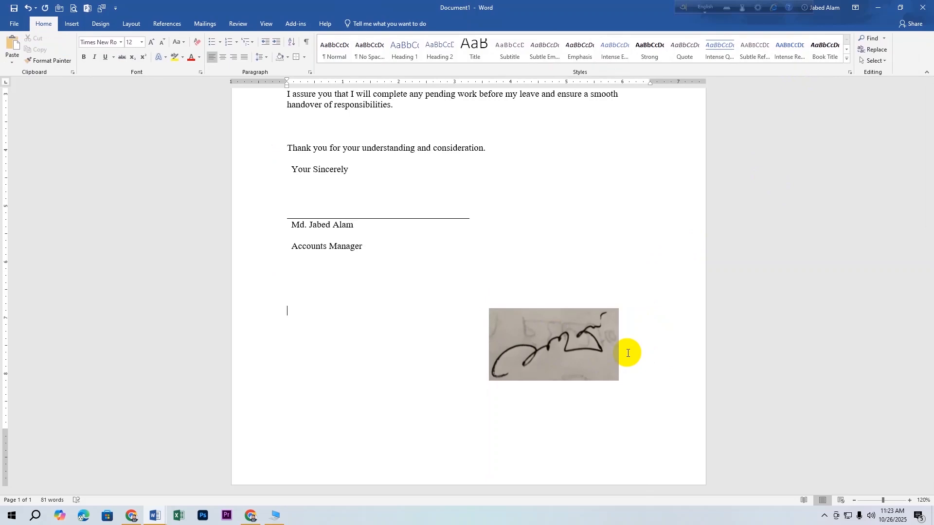
click(529, 334)
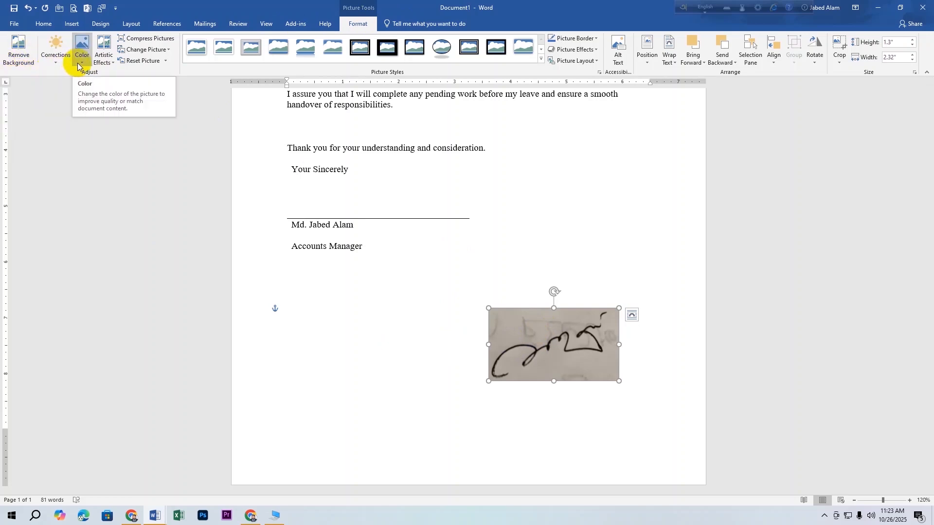
Apply a +40% brightness correction so the signature's grey background turns white.
click(58, 57)
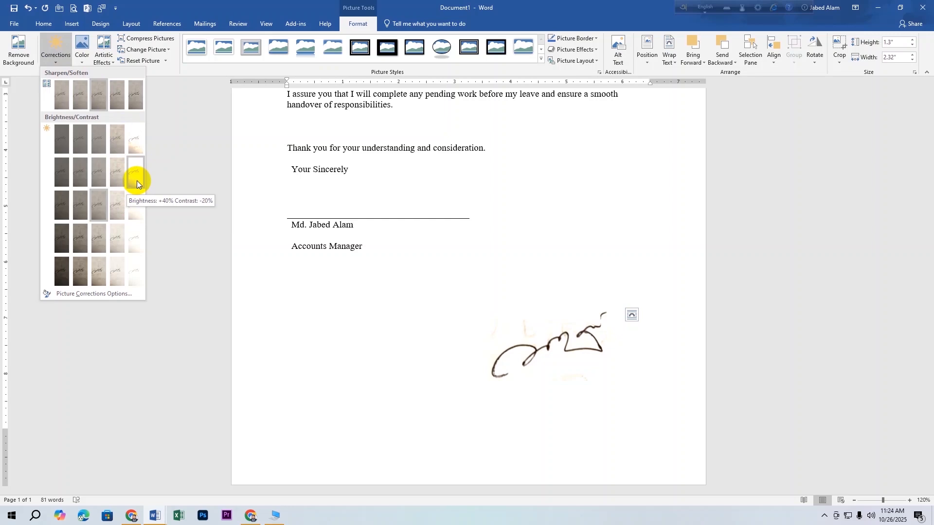
click(136, 208)
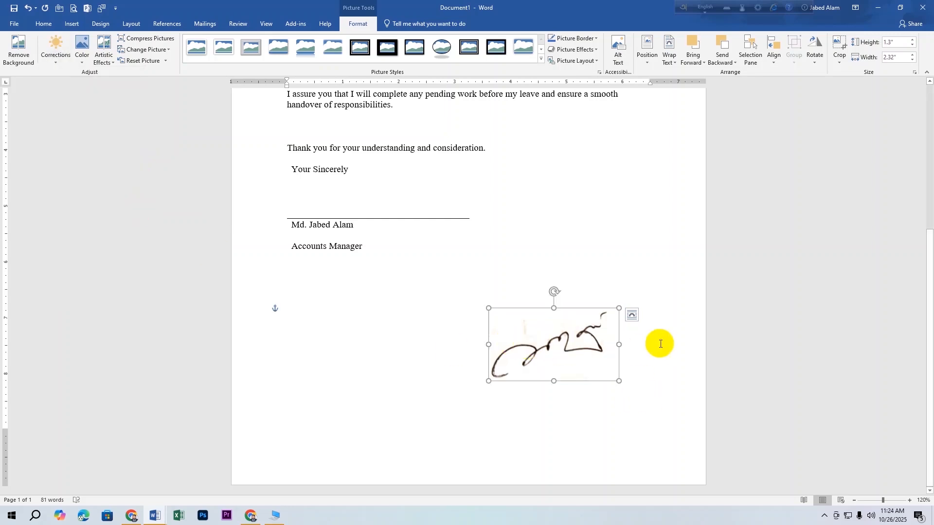
click(647, 273)
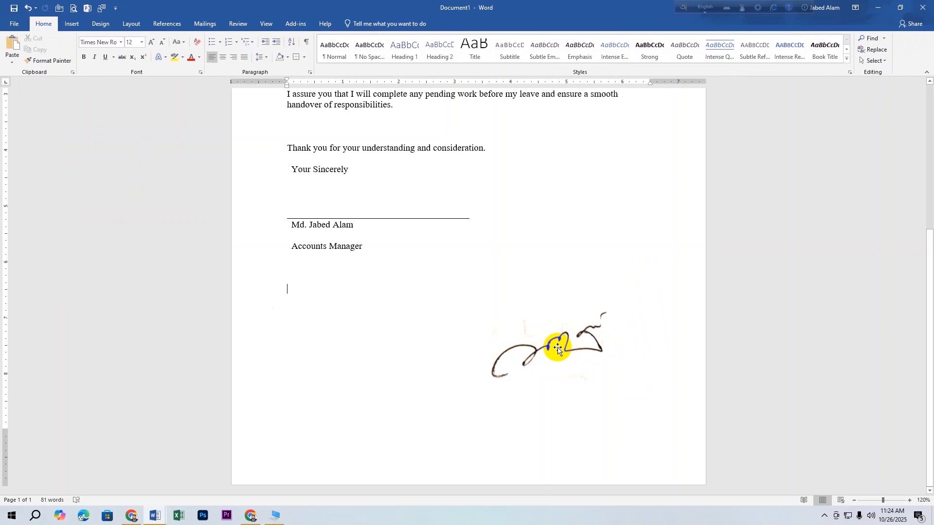
Shrink the signature onto the line between Your Sincerely and the name, and narrow the table to fit.
click(564, 334)
mouse_move(586, 332)
mouse_down()
mouse_move(569, 349)
mouse_move(332, 224)
mouse_move(317, 184)
mouse_move(352, 205)
mouse_move(336, 197)
mouse_up()
click(404, 288)
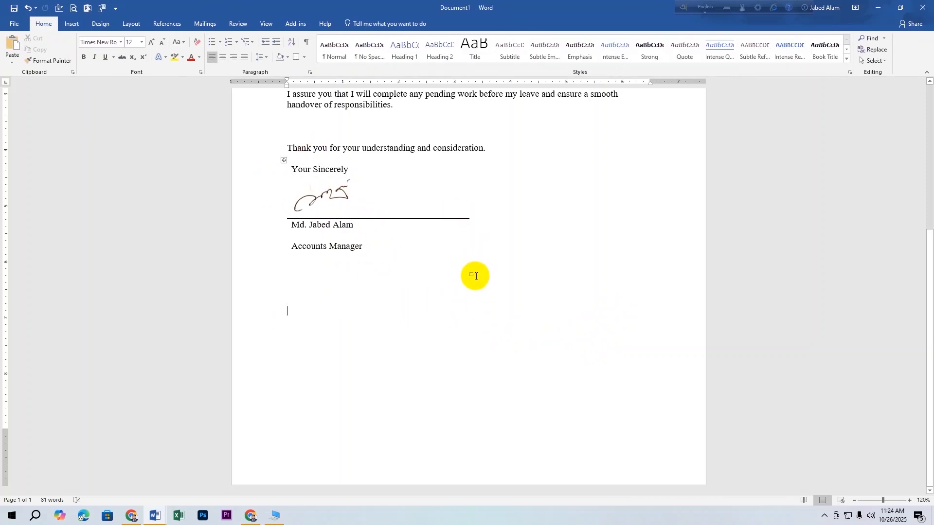
mouse_move(470, 276)
mouse_down()
mouse_move(359, 265)
mouse_move(370, 265)
mouse_up()
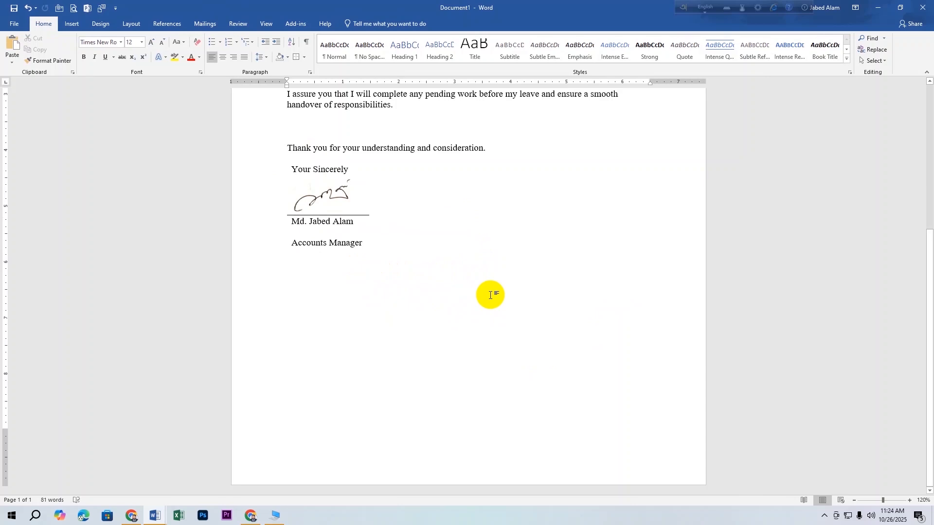
mouse_move(293, 183)
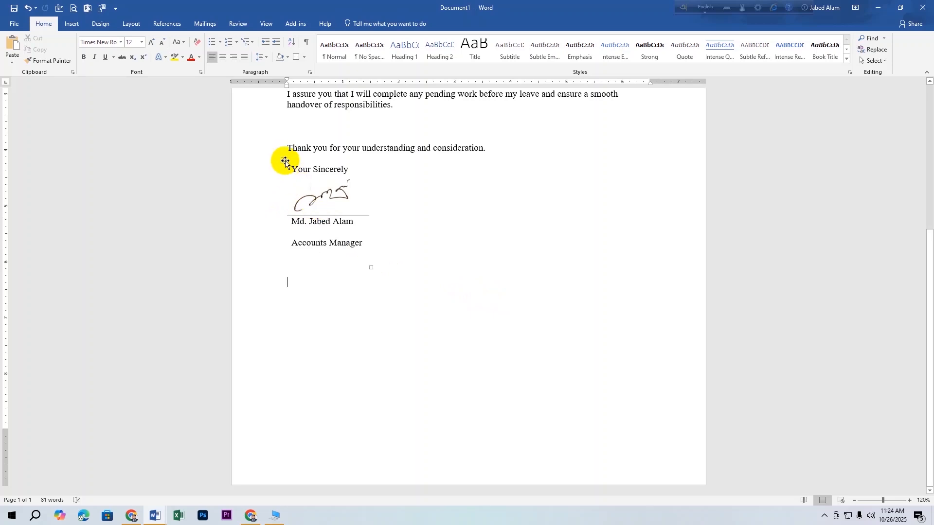
Reposition the signature table below the letter's closing line.
click(284, 162)
click(366, 209)
mouse_move(284, 162)
mouse_down()
mouse_move(355, 188)
mouse_move(529, 219)
mouse_up()
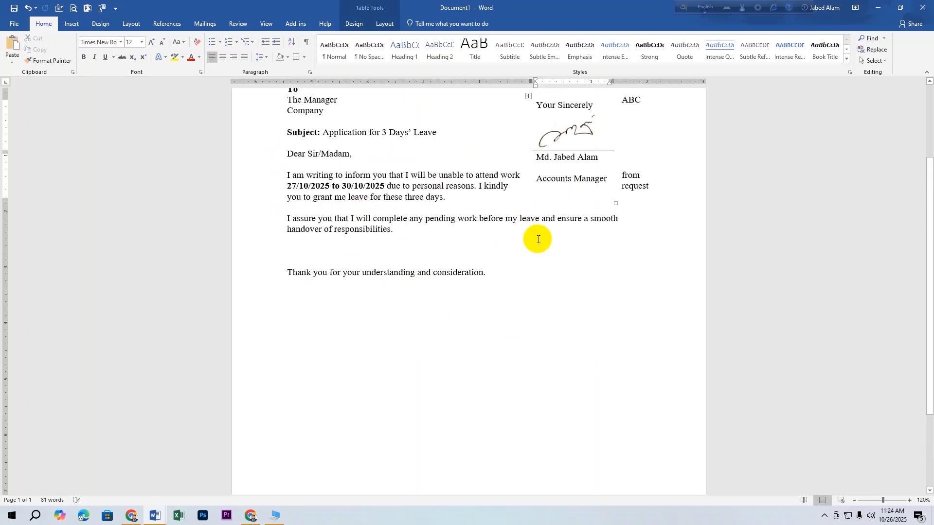
scroll(548, 236, up, 2)
drag(531, 177, 525, 378)
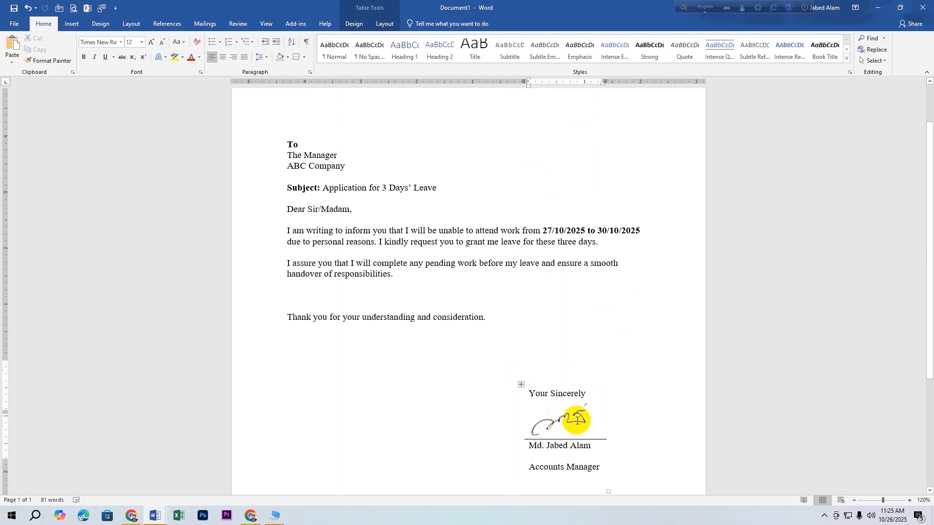
scroll(577, 421, down, 2)
mouse_move(521, 329)
mouse_down()
mouse_move(384, 373)
mouse_move(340, 357)
mouse_move(276, 289)
mouse_up()
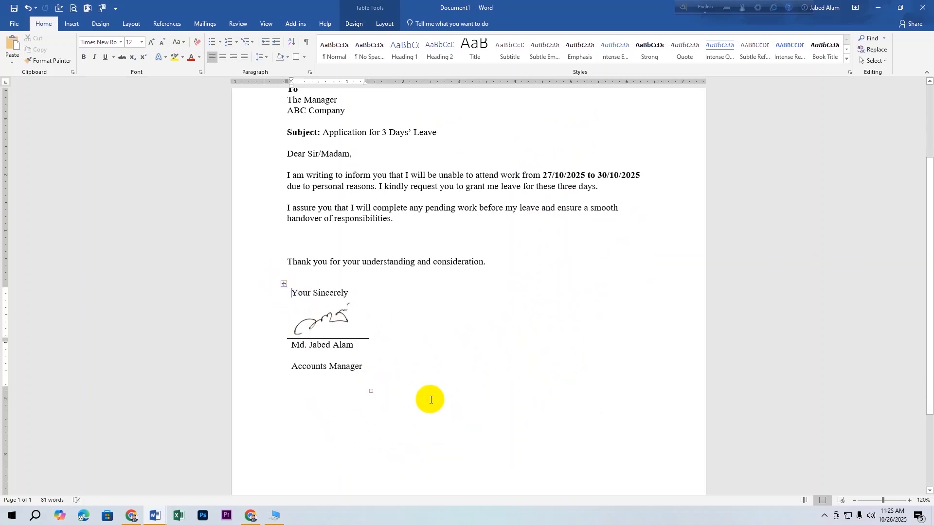
Review the one-page letter in print preview, then return to editing.
click(321, 359)
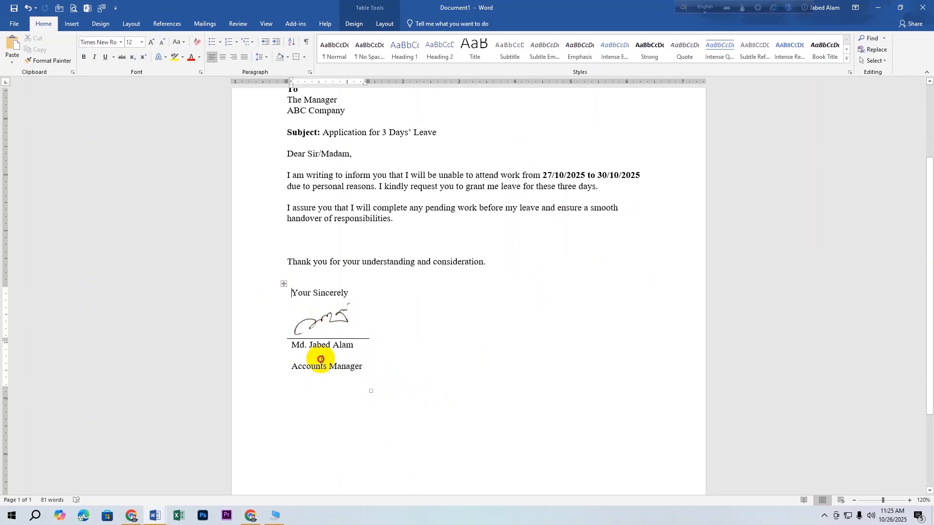
scroll(437, 383, up, 3)
scroll(431, 380, down, 2)
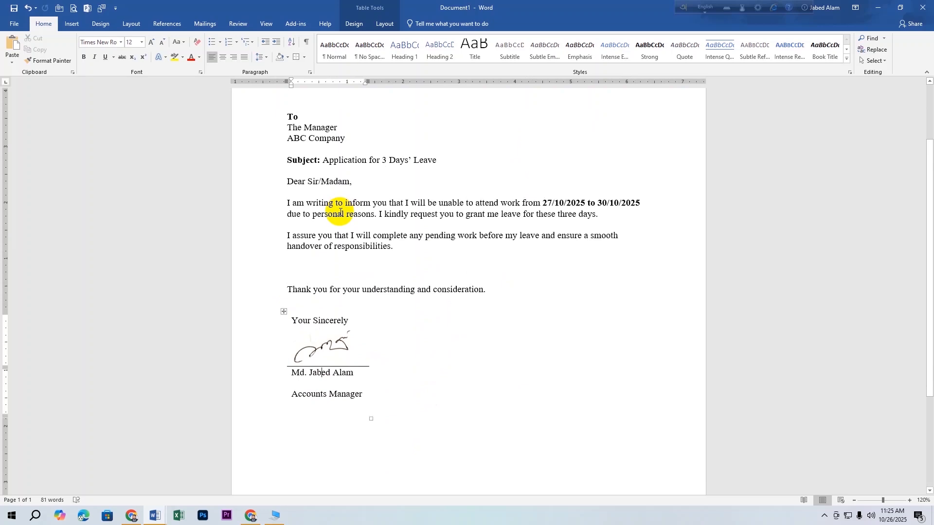
key(ctrl+p)
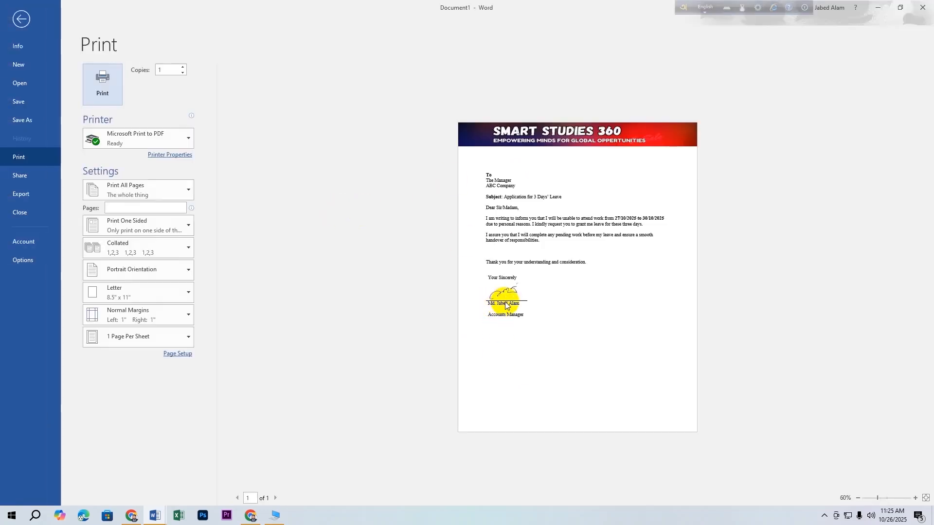
click(21, 19)
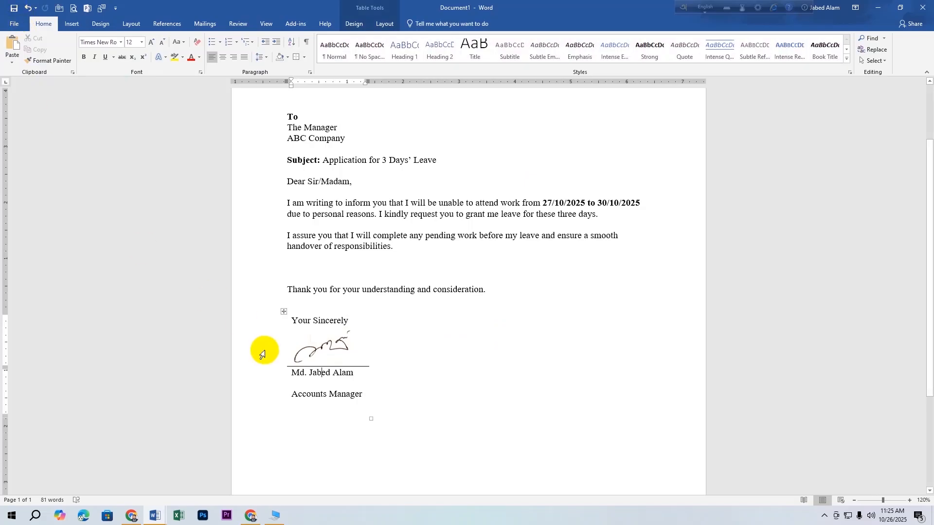
Save the whole signature table to the Quick Part Gallery as 'Acconts manager'.
click(326, 351)
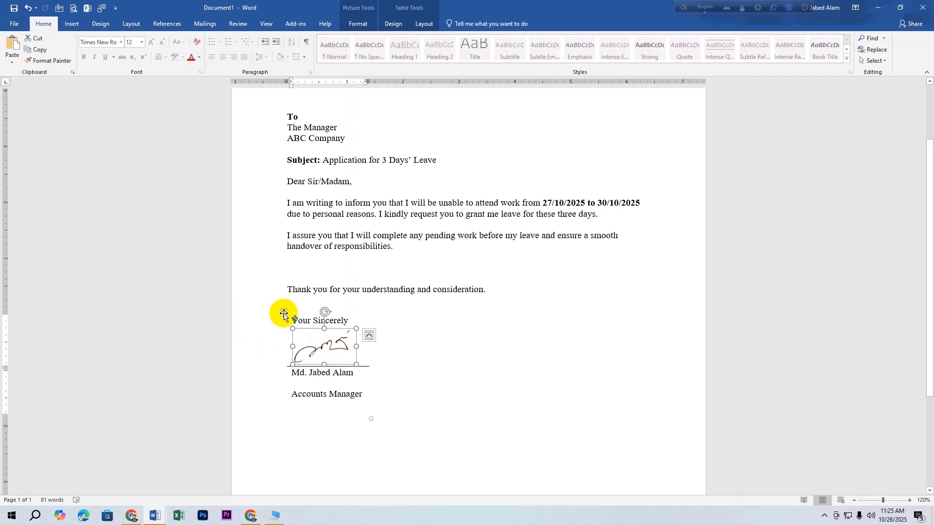
click(285, 313)
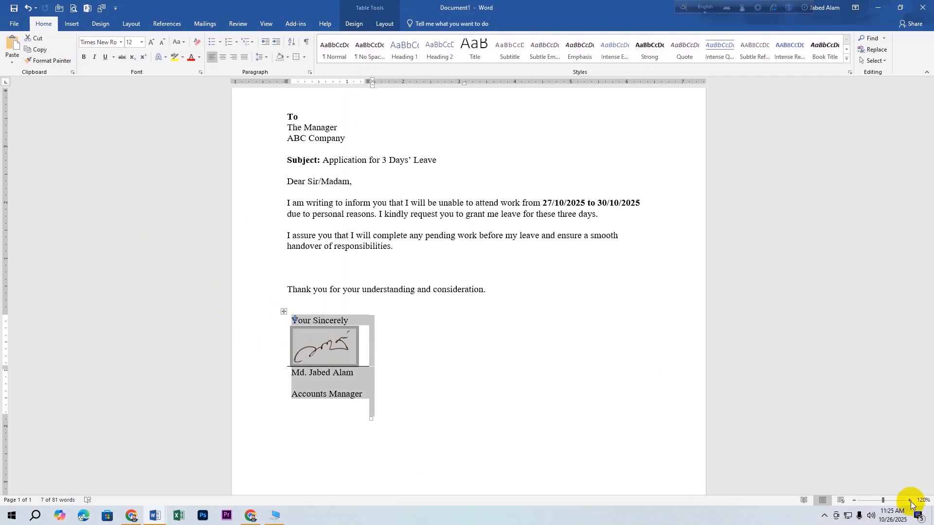
click(448, 415)
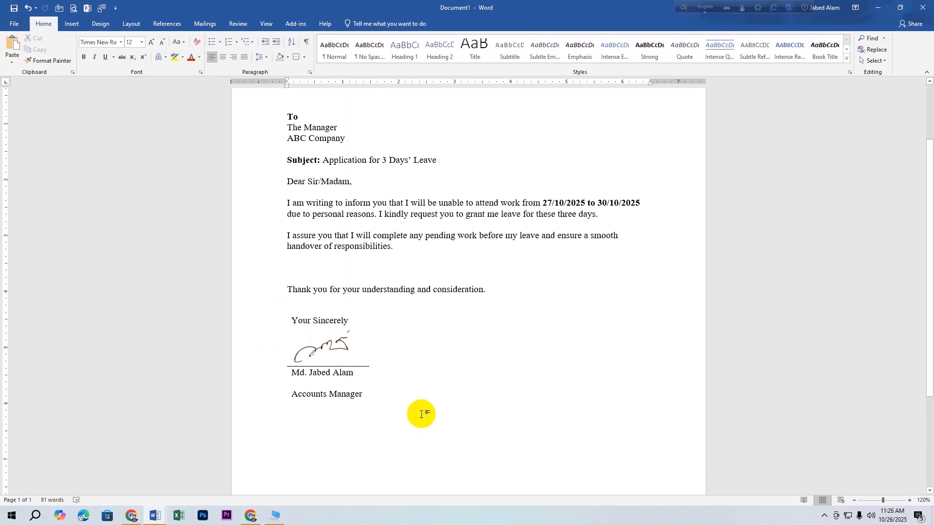
mouse_move(314, 320)
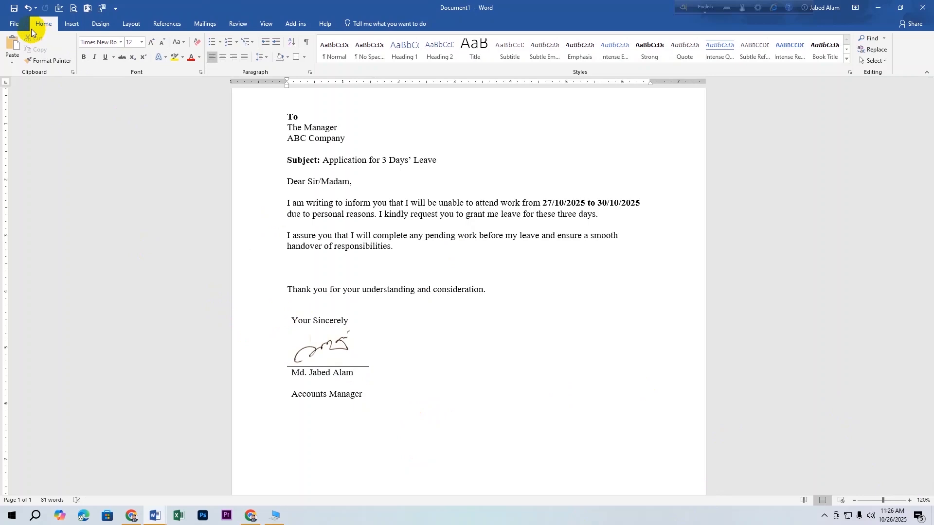
click(73, 25)
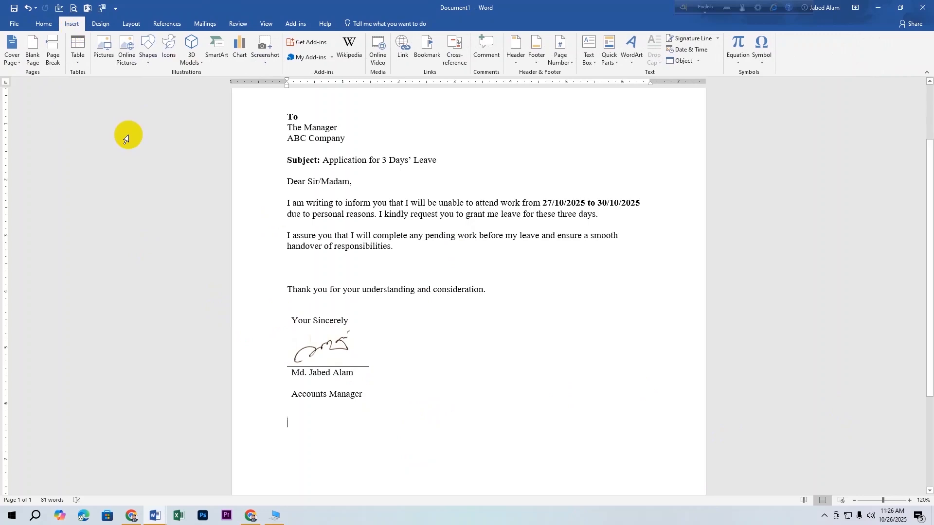
click(283, 312)
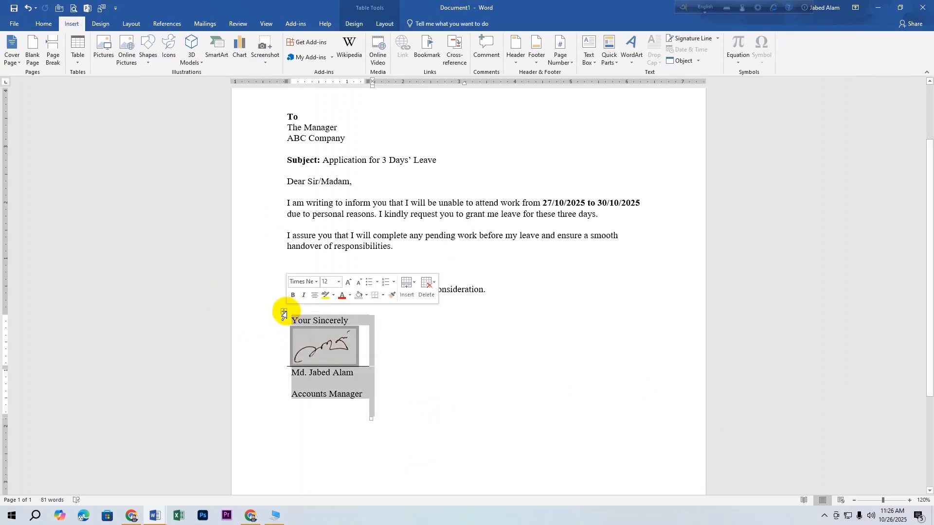
click(613, 59)
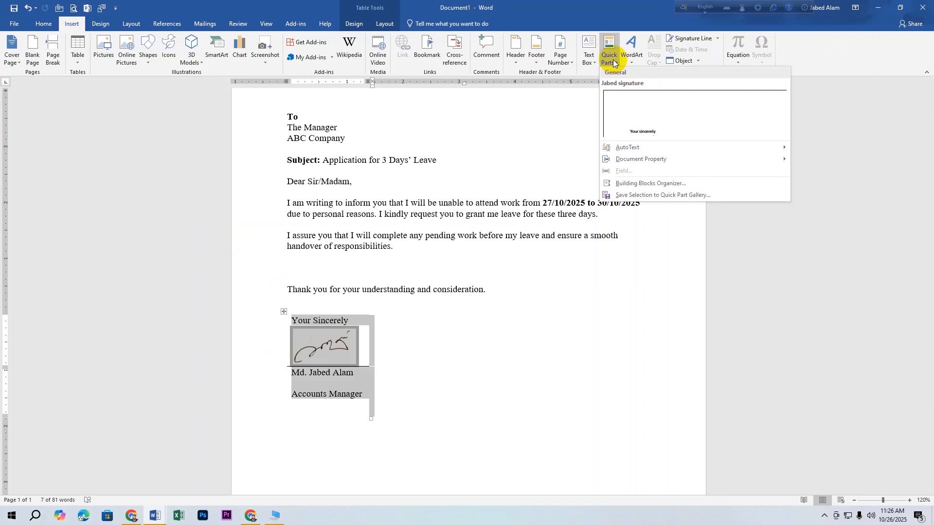
click(645, 194)
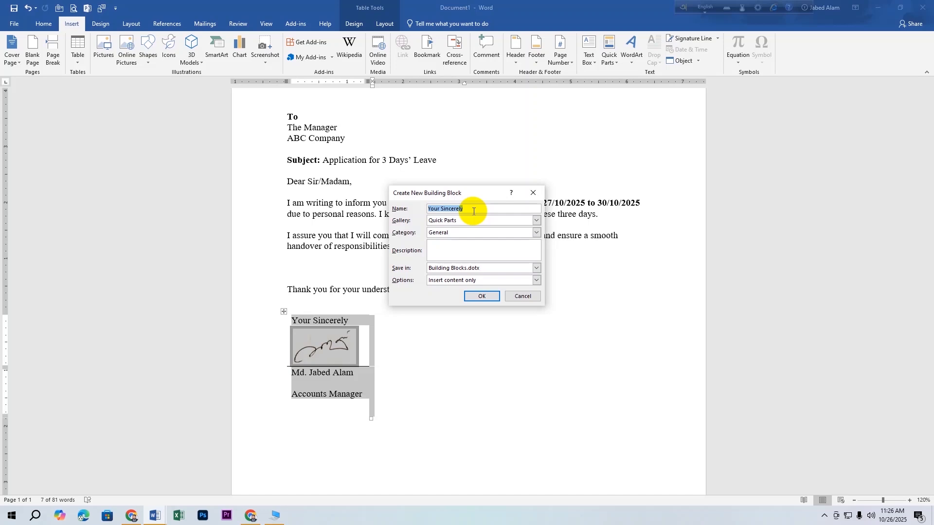
text(A)
text(cco)
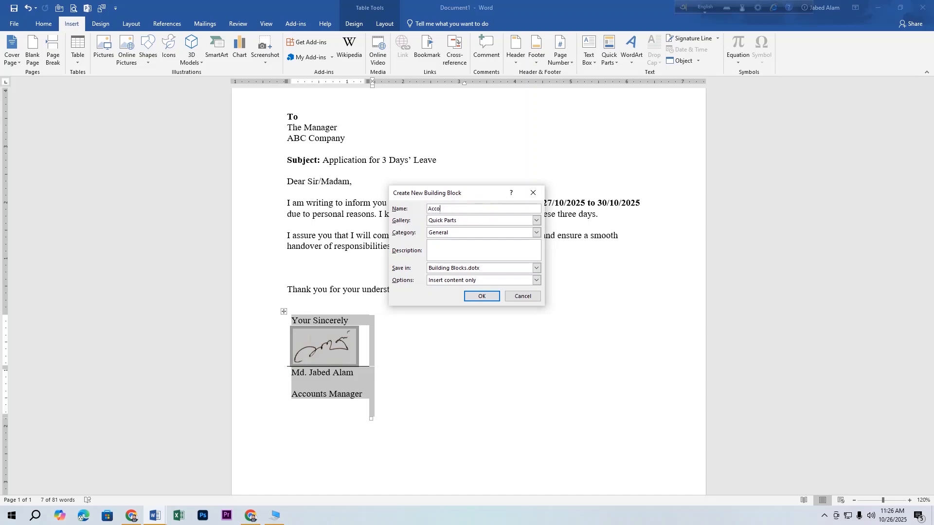
text(nts manager)
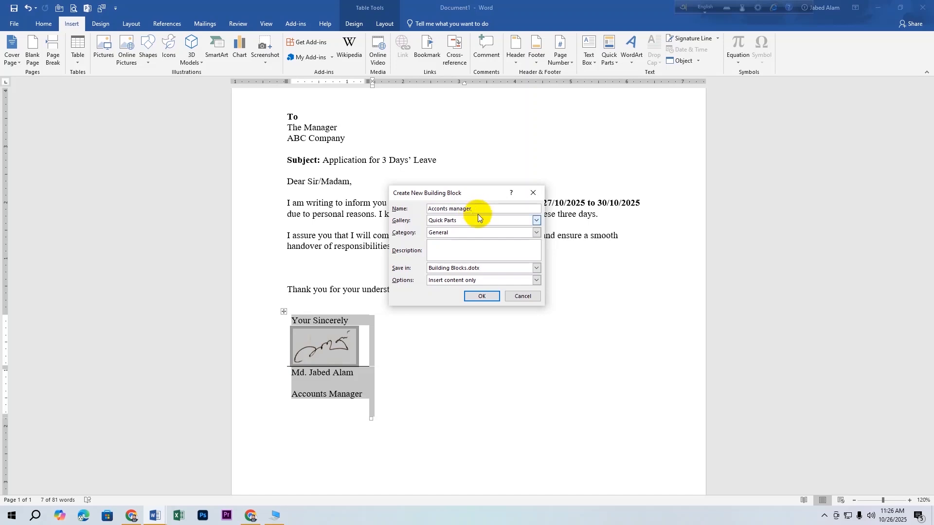
click(486, 296)
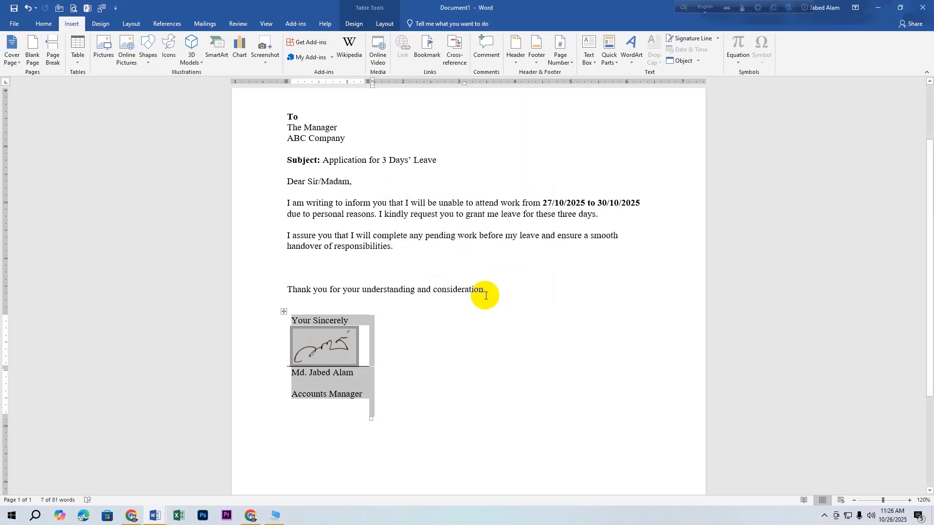
click(478, 324)
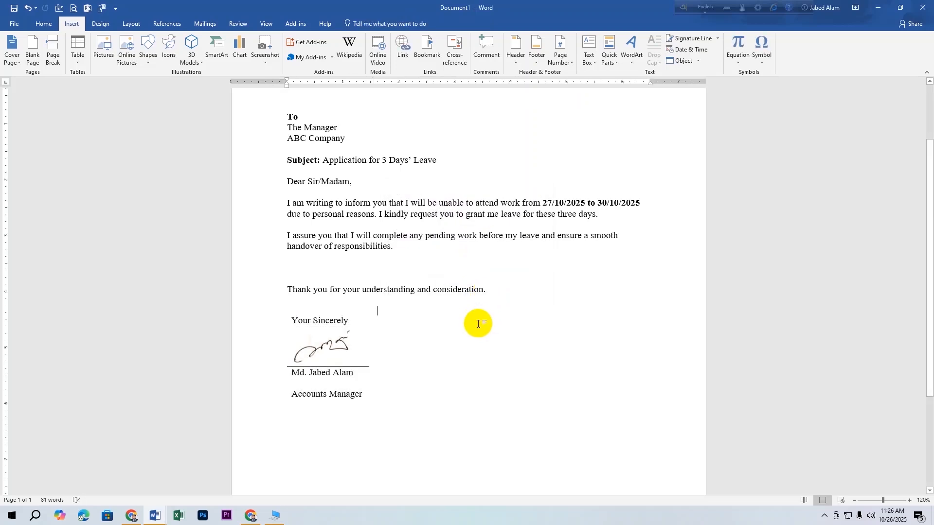
In a new blank document, insert the 'Acconts manager' Quick Part signature block, undoing a wrongly inserted block first.
key(ctrl+n)
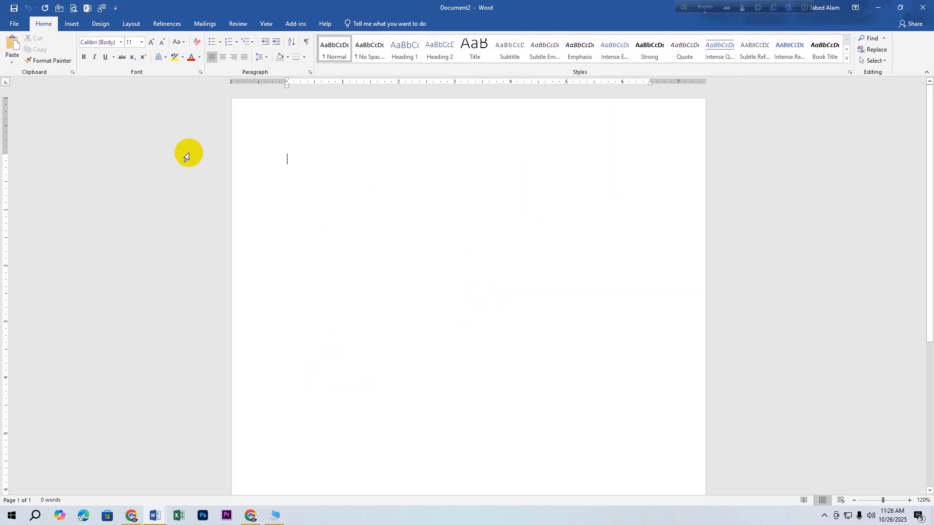
click(73, 26)
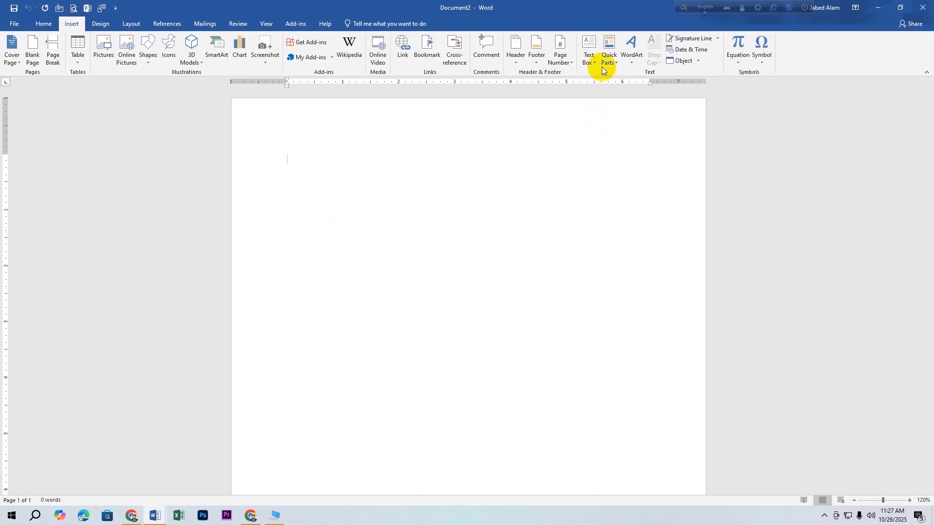
click(616, 62)
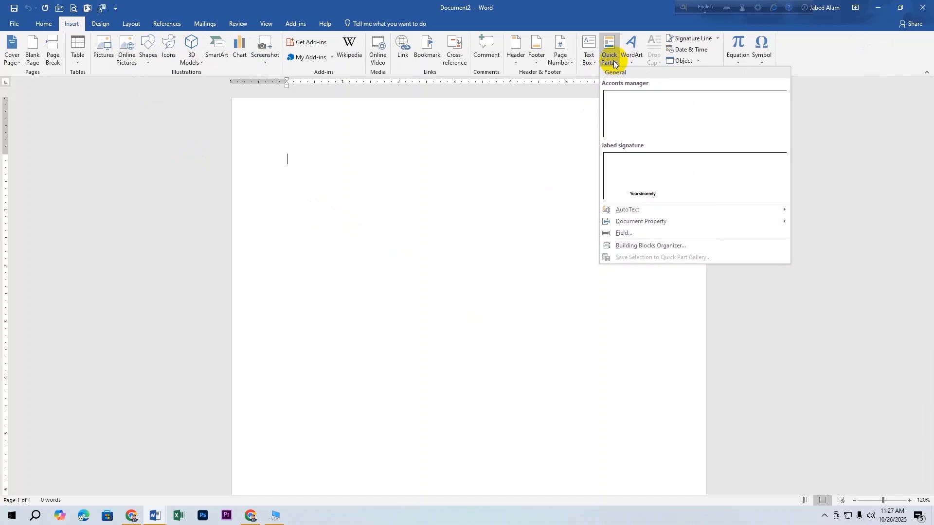
click(633, 183)
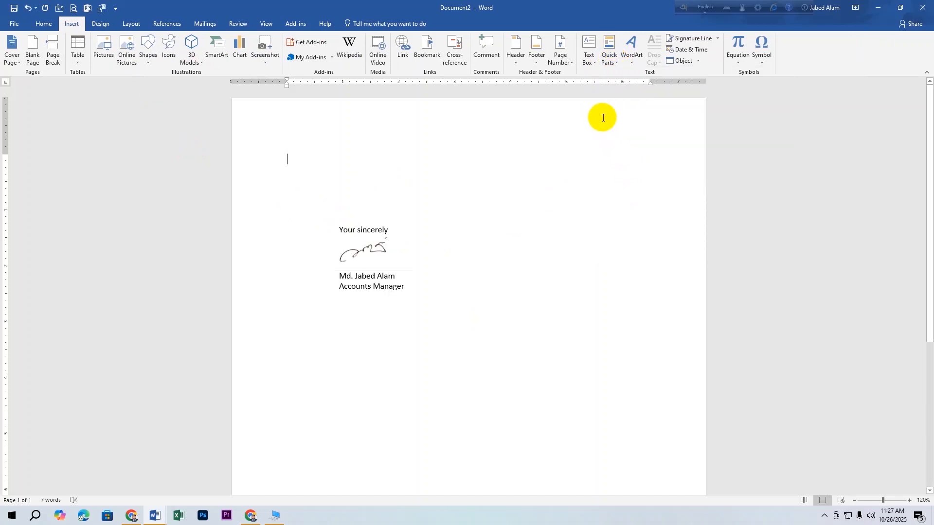
key(ctrl+z)
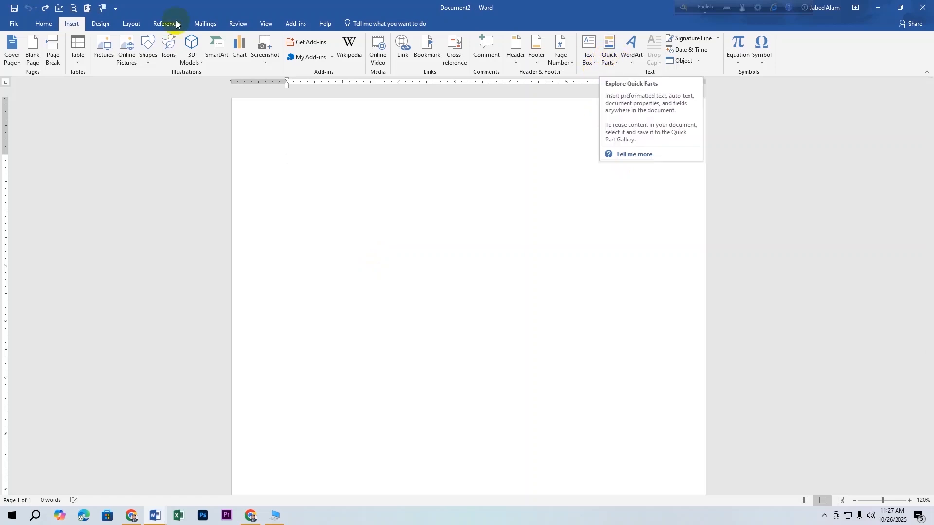
click(608, 63)
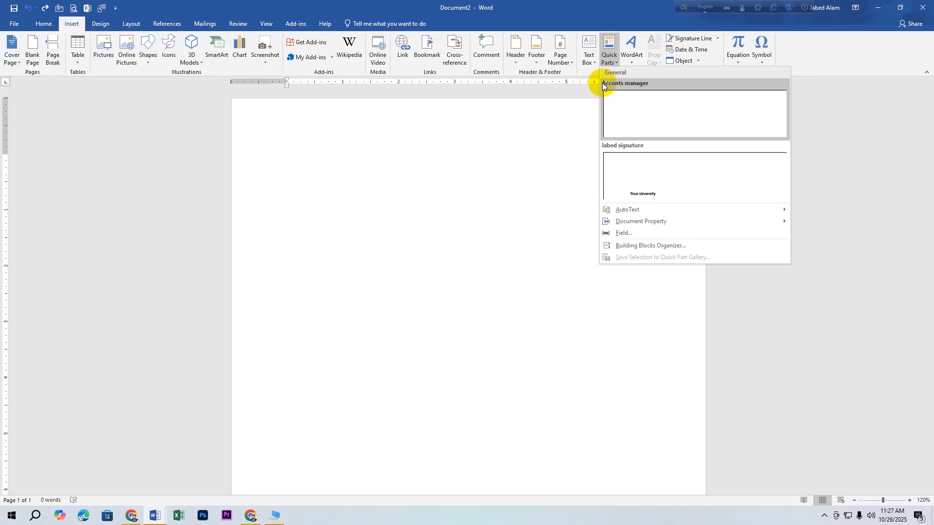
click(633, 106)
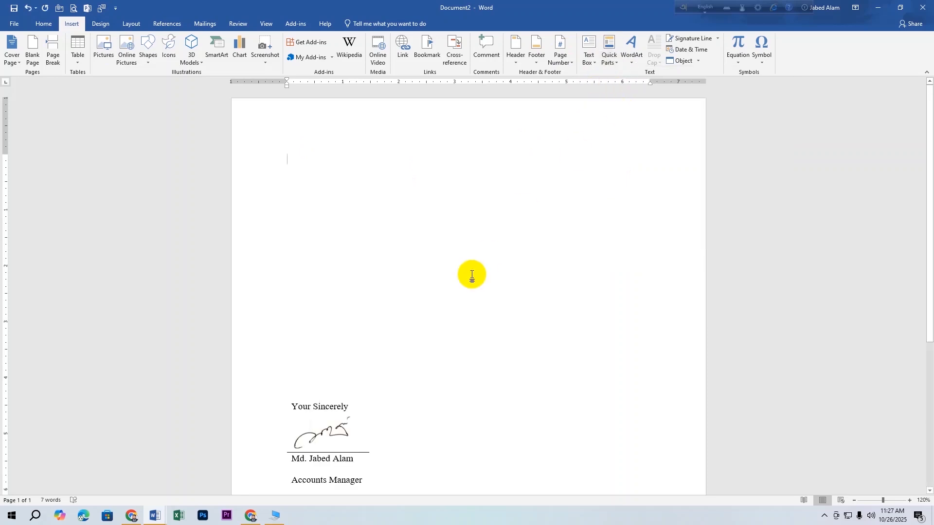
scroll(471, 275, down, 3)
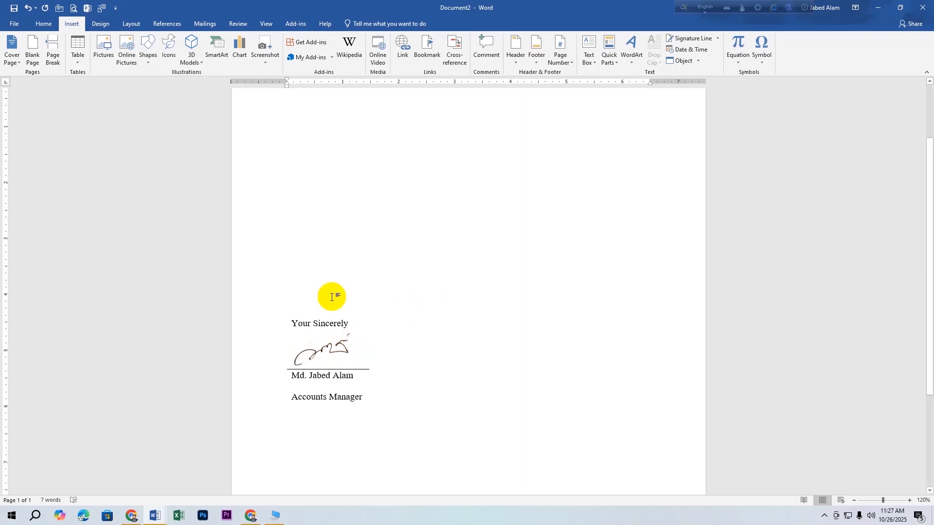
scroll(330, 294, up, 3)
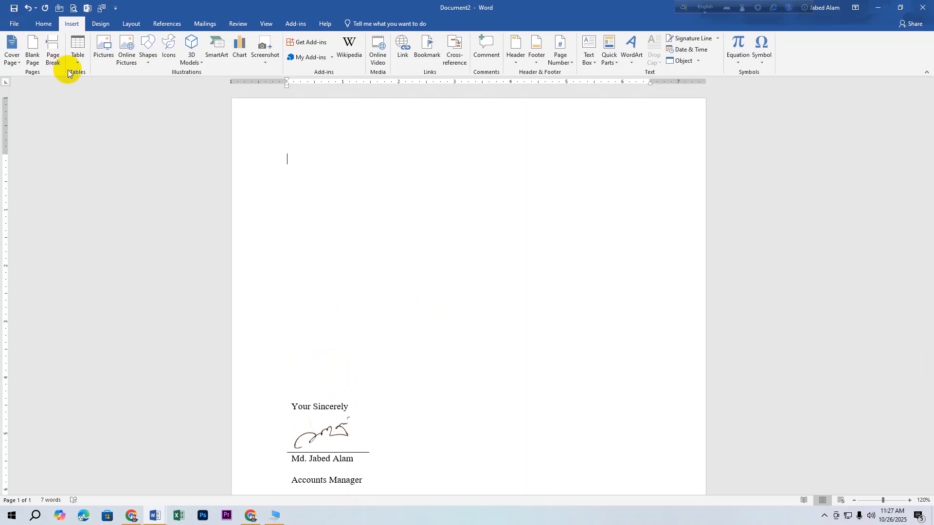
click(13, 25)
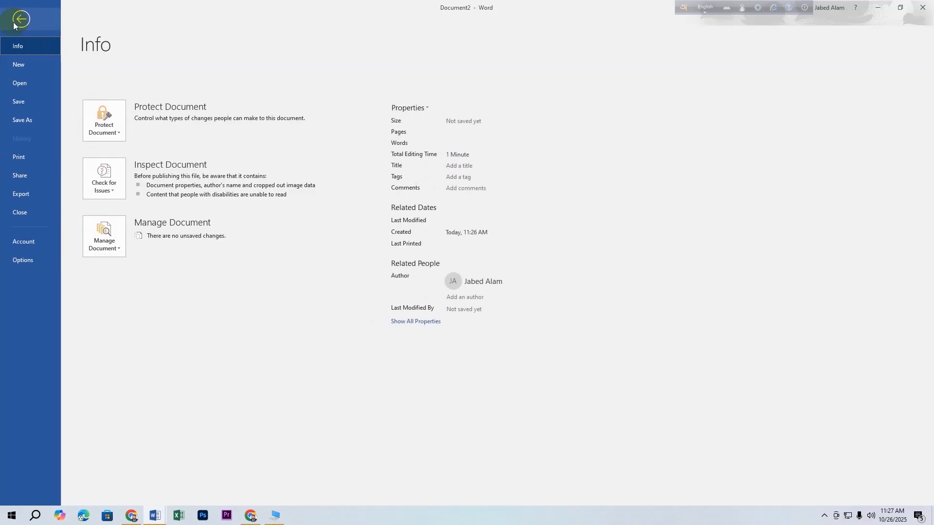
click(16, 21)
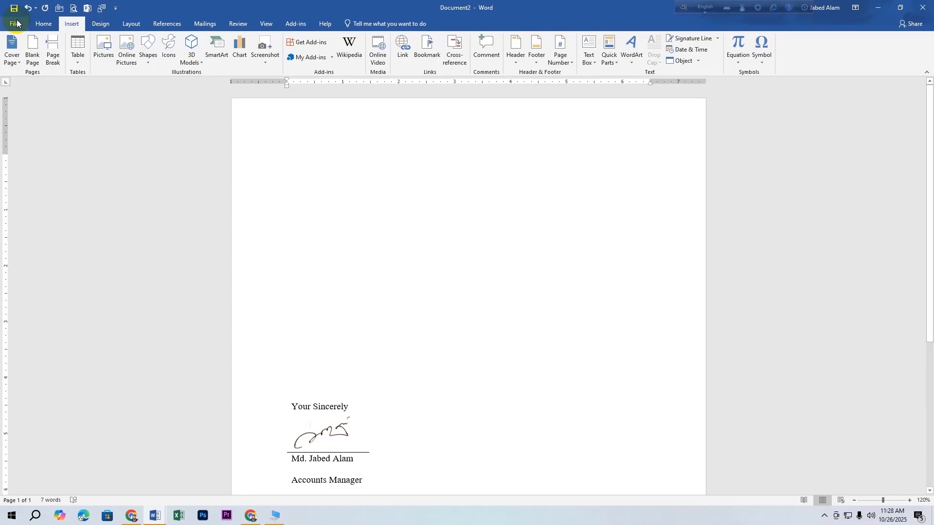